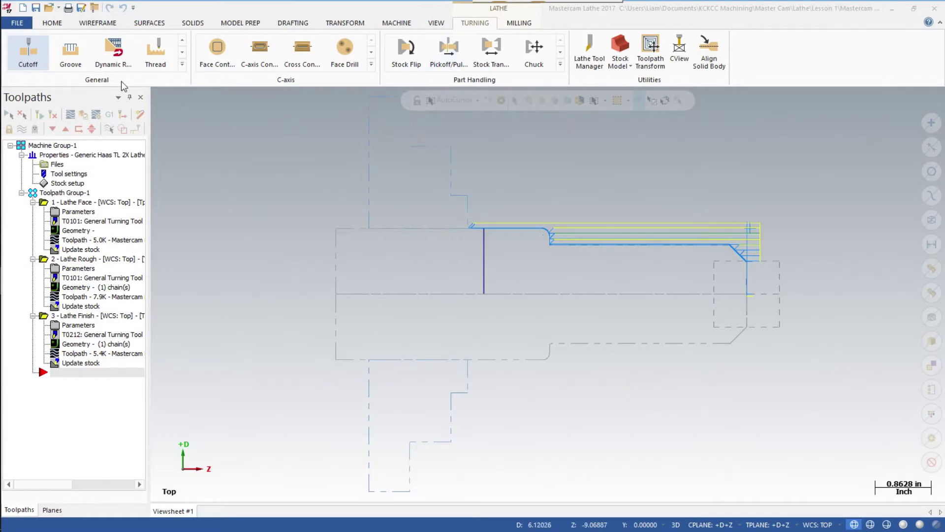
Start a Cutoff toolpath with the part's upper-left corner as the boundary point.
click(28, 56)
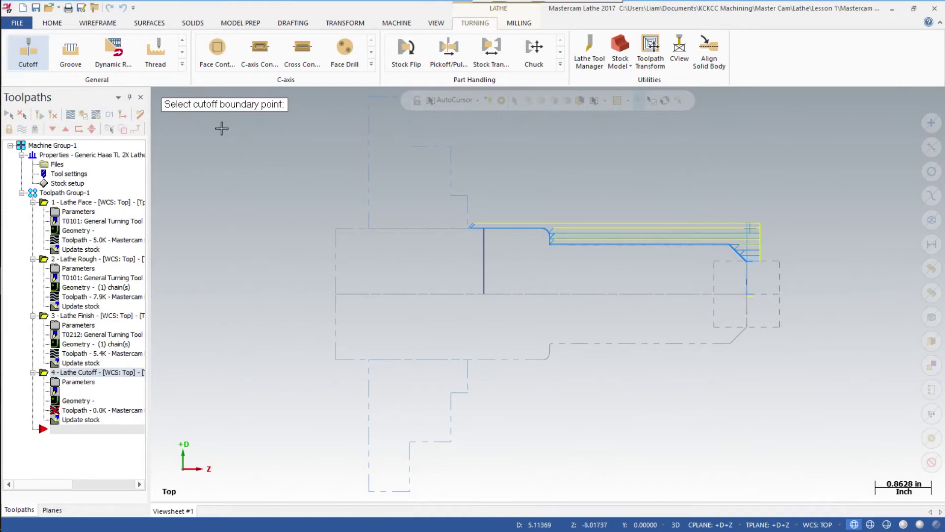
scroll(510, 244, up, 4)
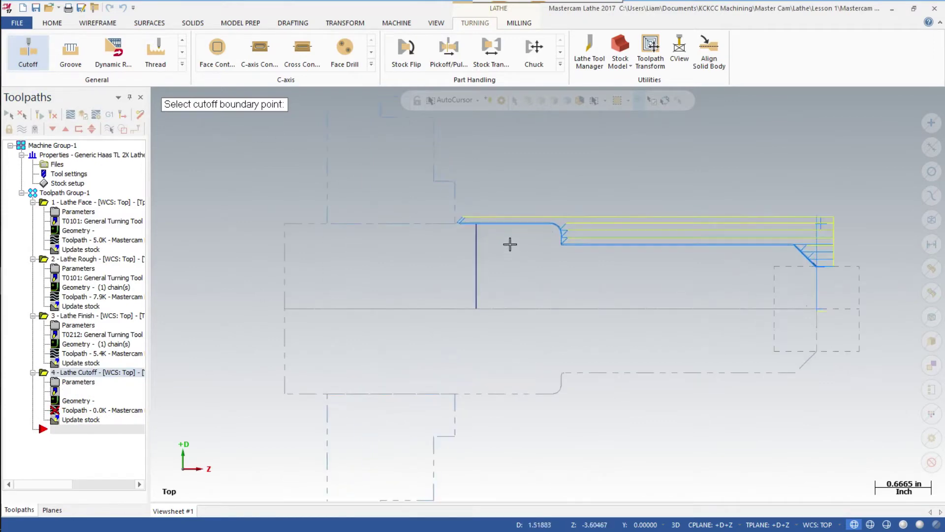
scroll(509, 244, up, 1)
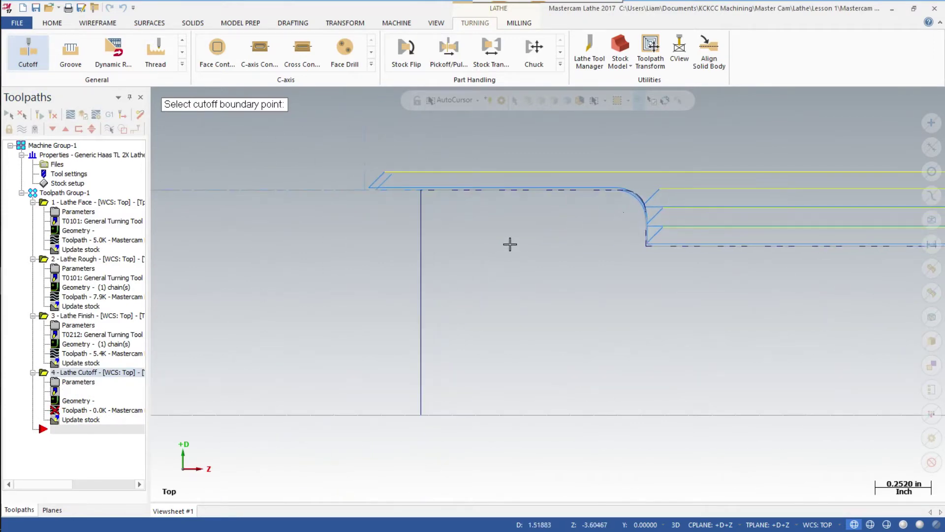
click(421, 189)
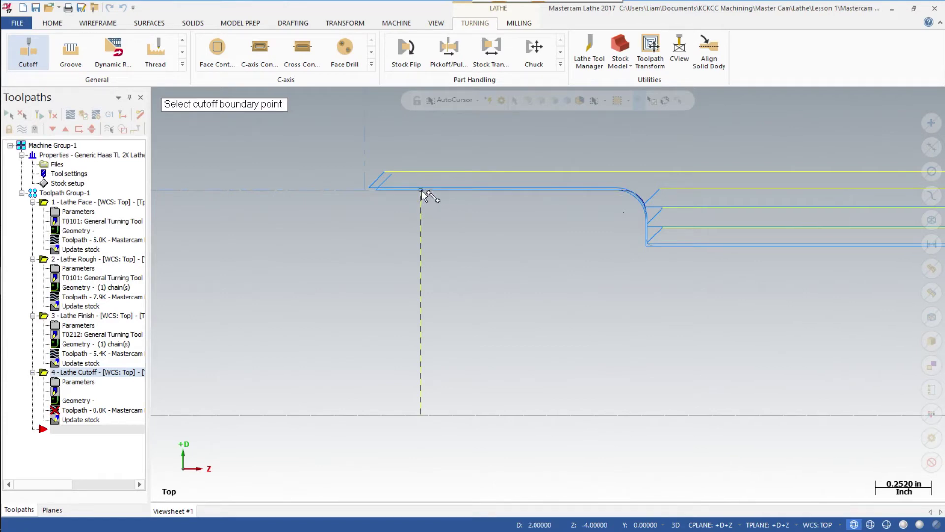
click(422, 191)
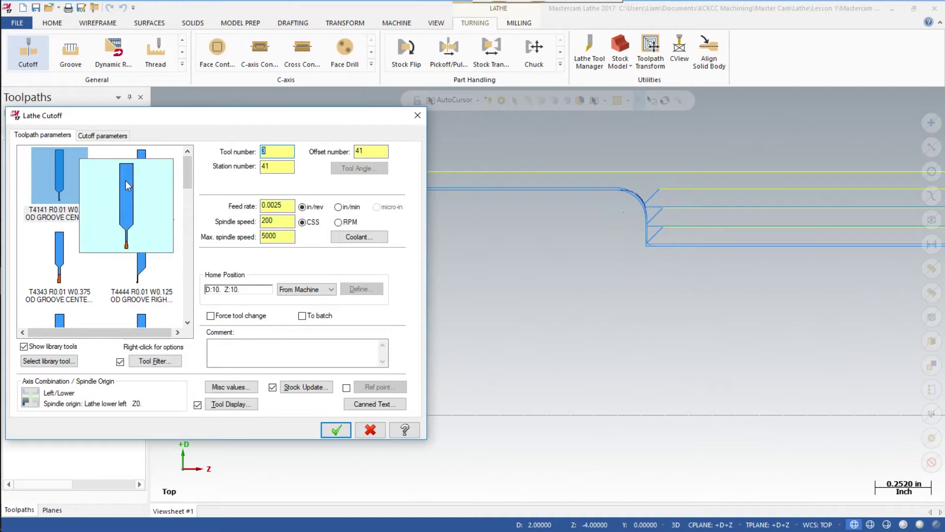
Choose tool T151151 OD CUTOFF RIGHT for the cutoff operation.
scroll(126, 180, down, 3)
scroll(102, 226, down, 5)
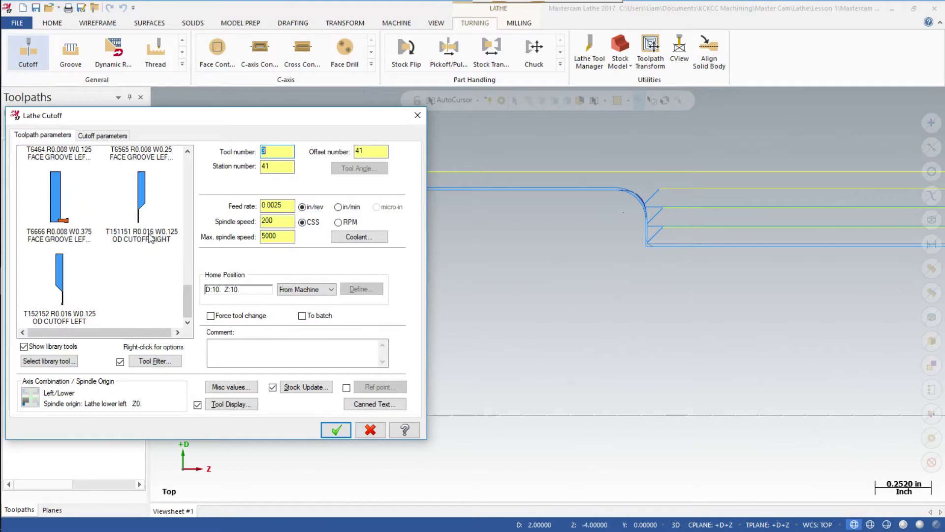
click(151, 239)
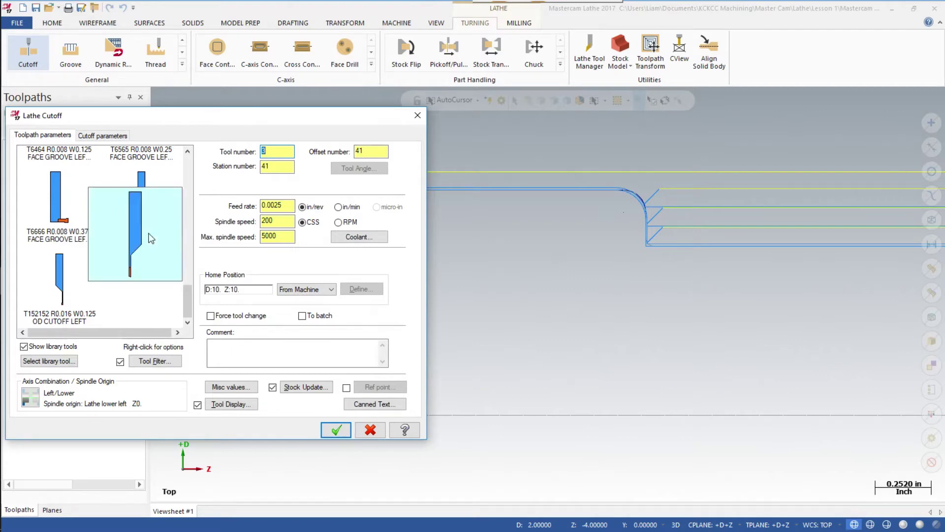
Set the cutoff's Flood coolant to On.
click(362, 239)
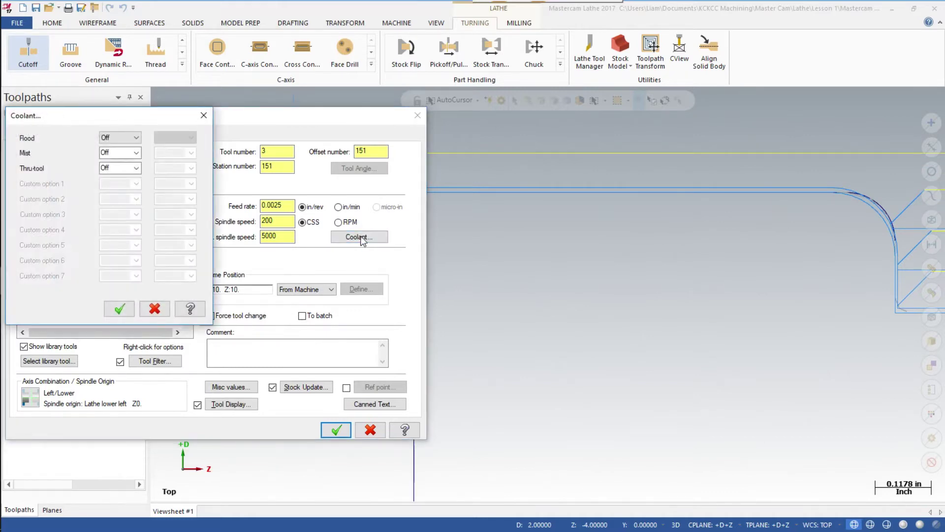
click(133, 138)
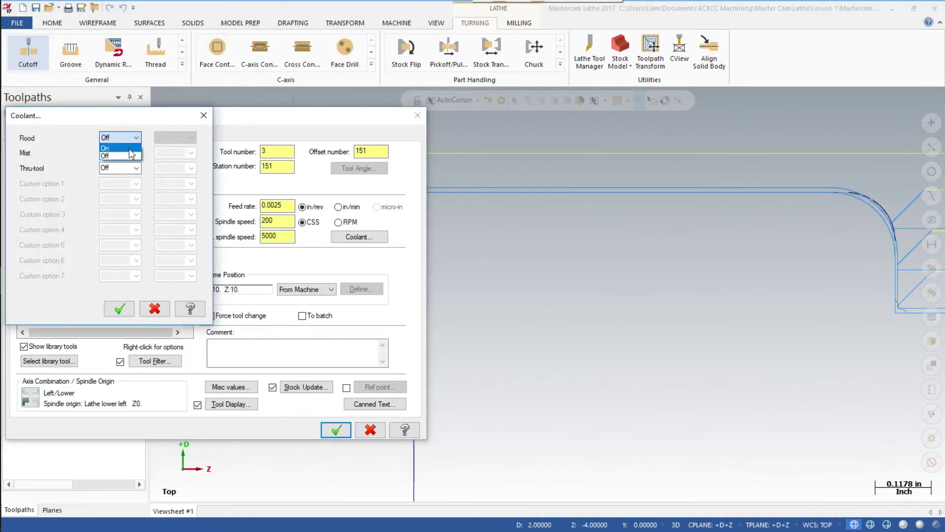
click(118, 149)
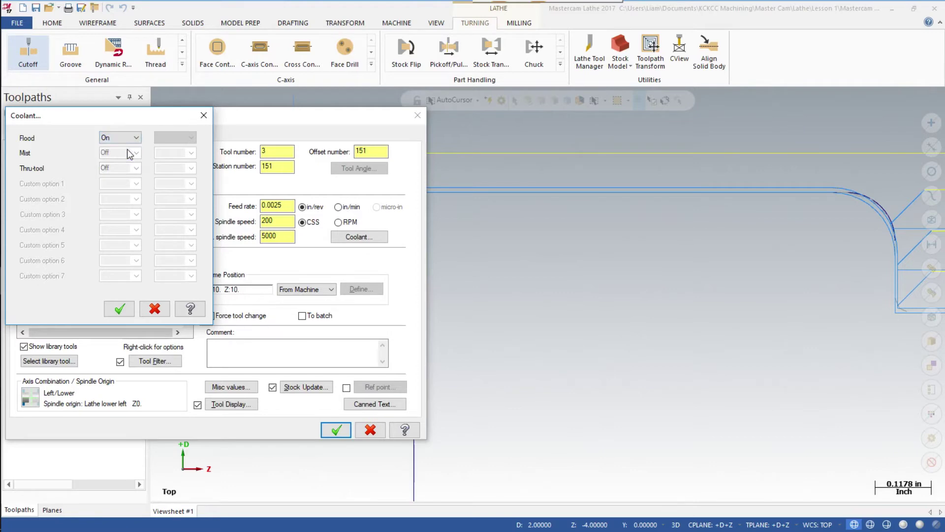
click(120, 309)
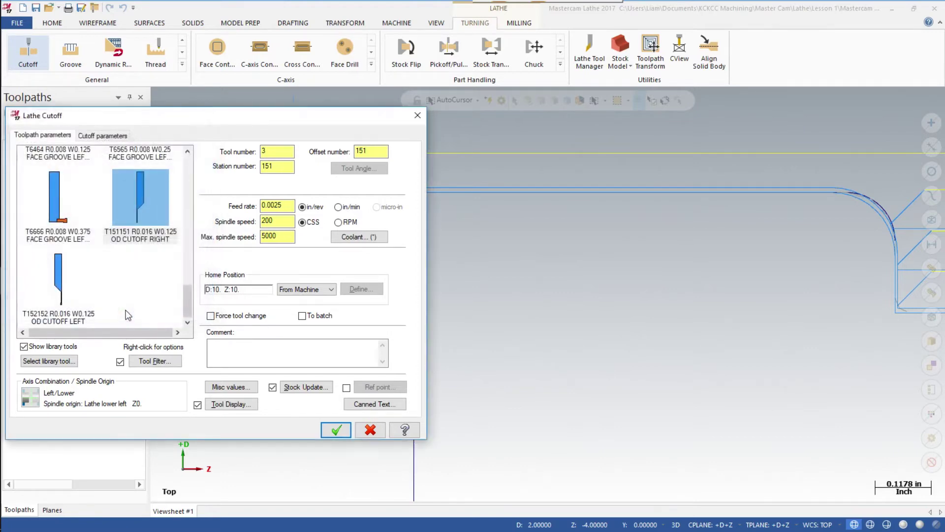
Accept the cutoff parameters to generate the toolpath, then fit the whole part in view.
click(338, 429)
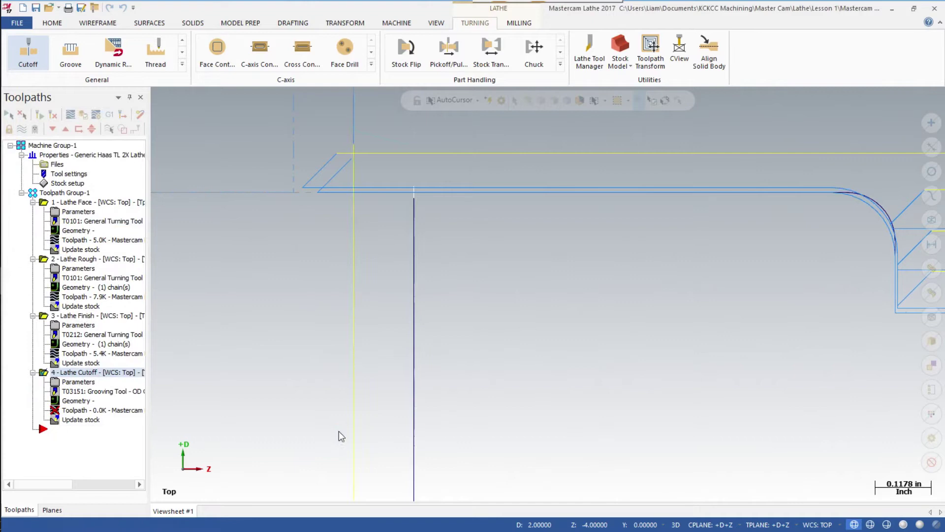
scroll(372, 397, up, 1)
scroll(372, 397, down, 3)
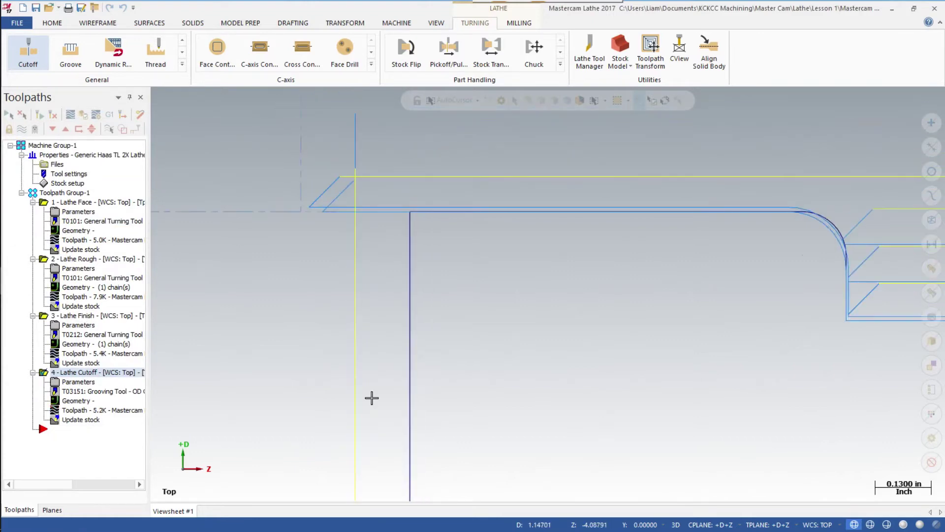
right_click(498, 165)
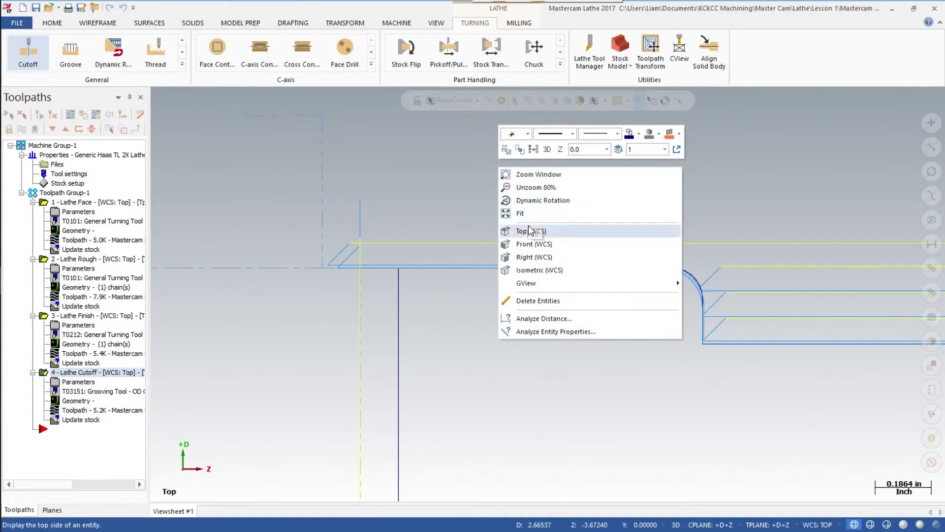
click(517, 214)
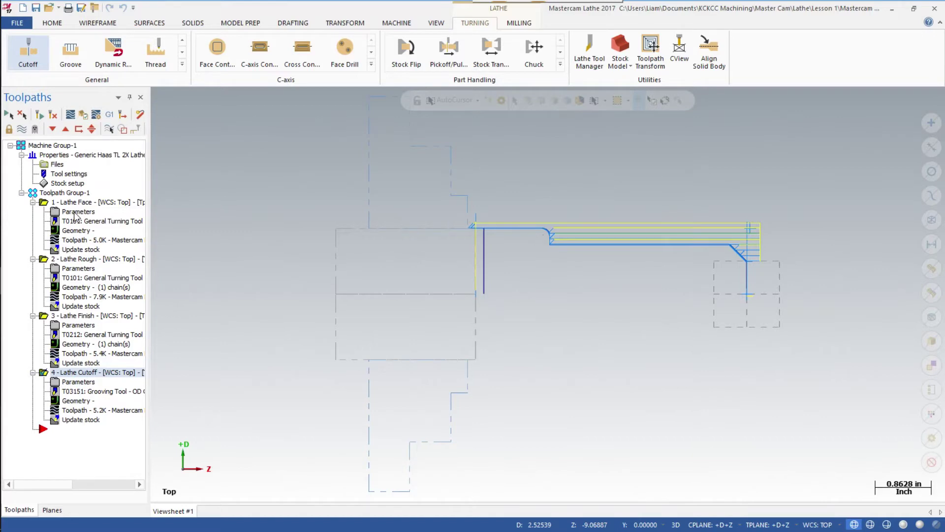
Set Flood coolant to On for 1 - Lathe Face and accept its parameters.
click(75, 212)
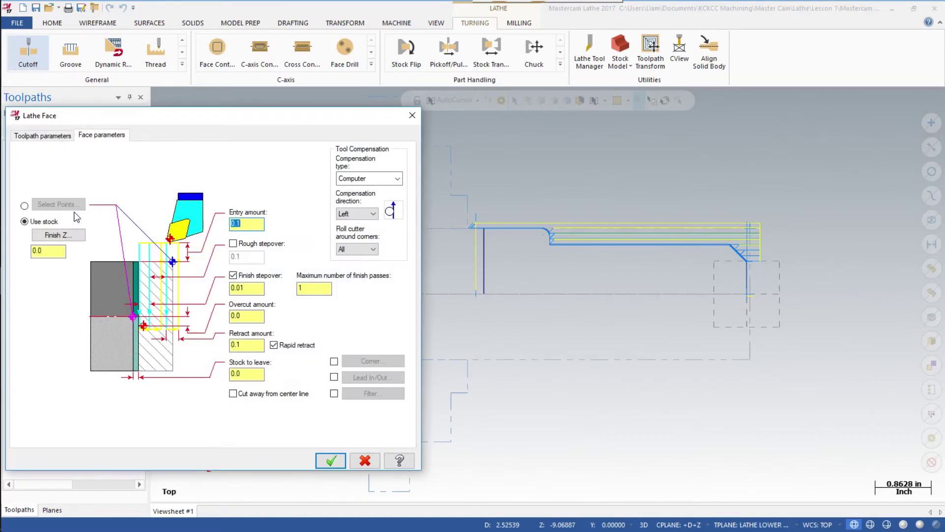
click(57, 139)
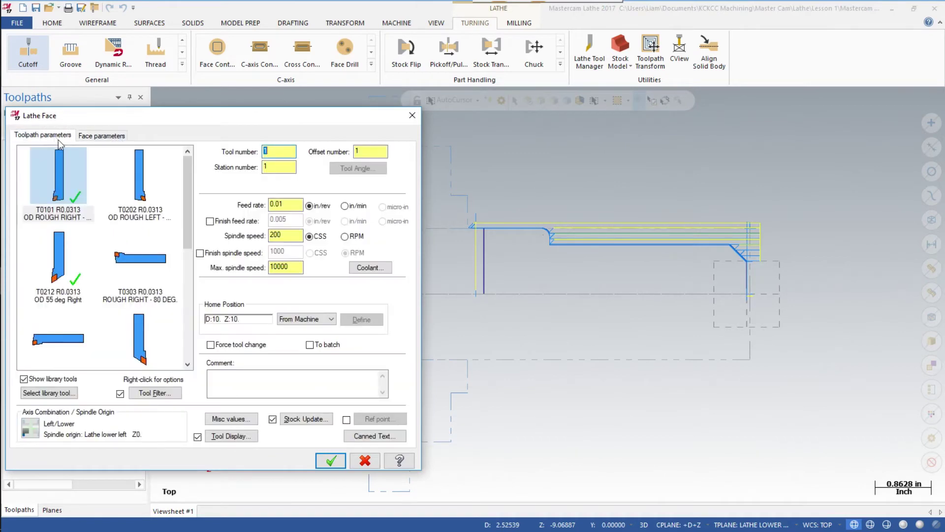
click(376, 270)
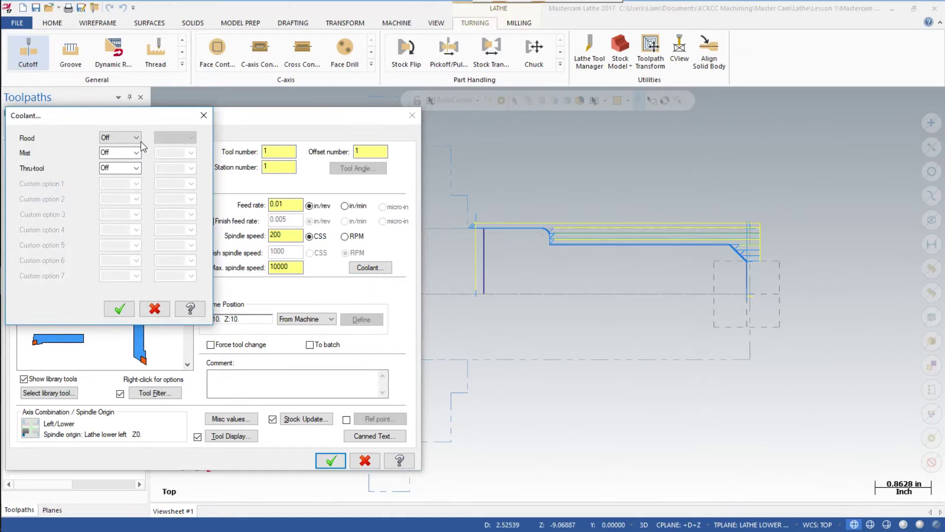
click(137, 142)
click(129, 144)
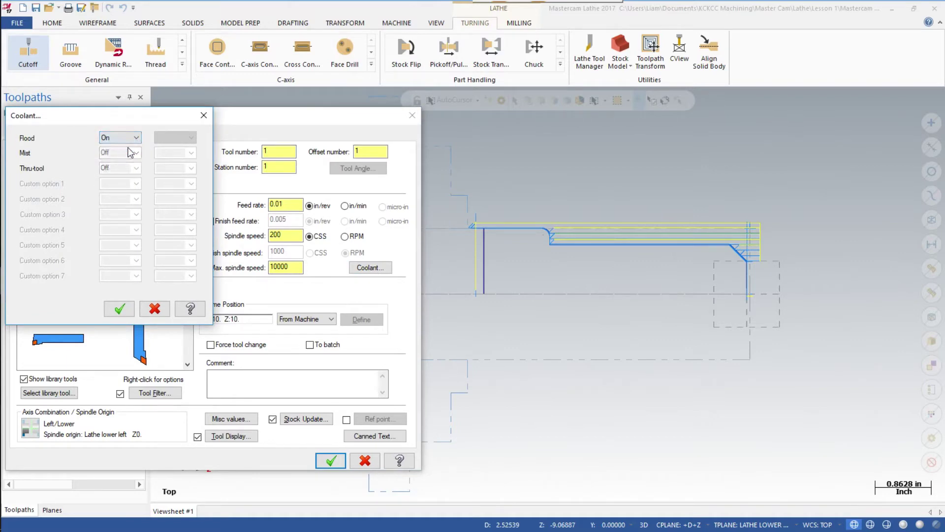
click(119, 308)
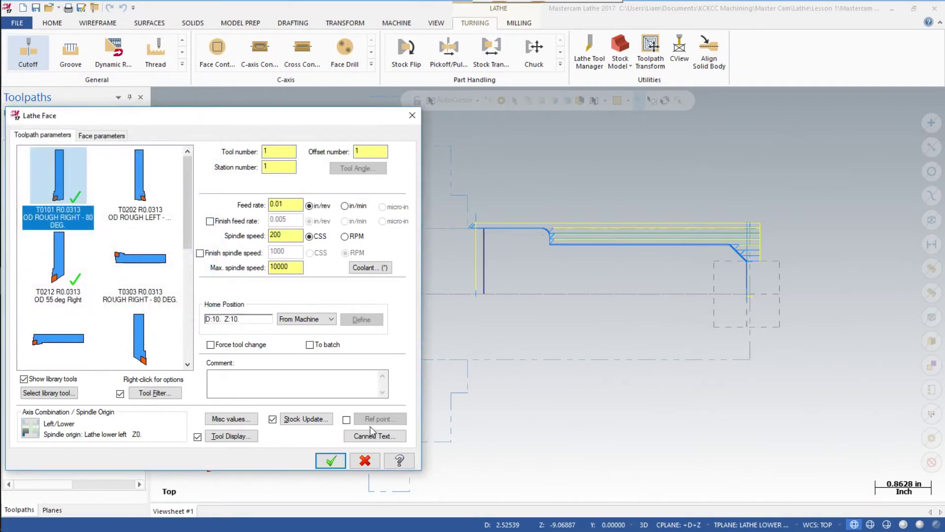
click(331, 462)
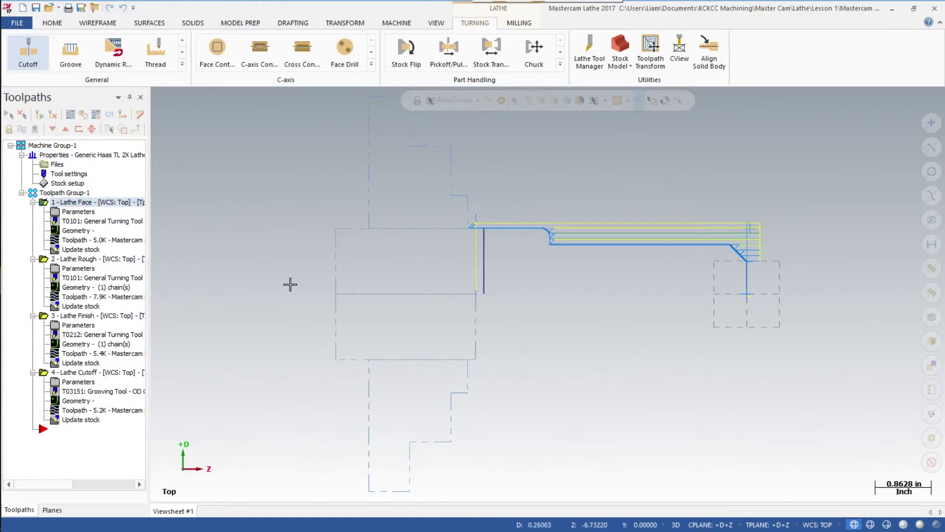
Set Flood coolant to On for the Lathe Rough operation and accept its parameters.
click(74, 269)
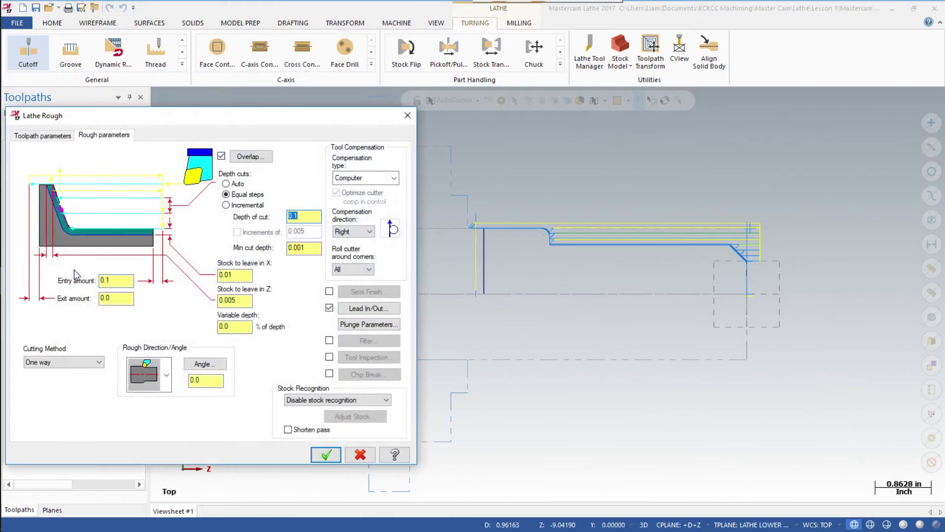
click(49, 136)
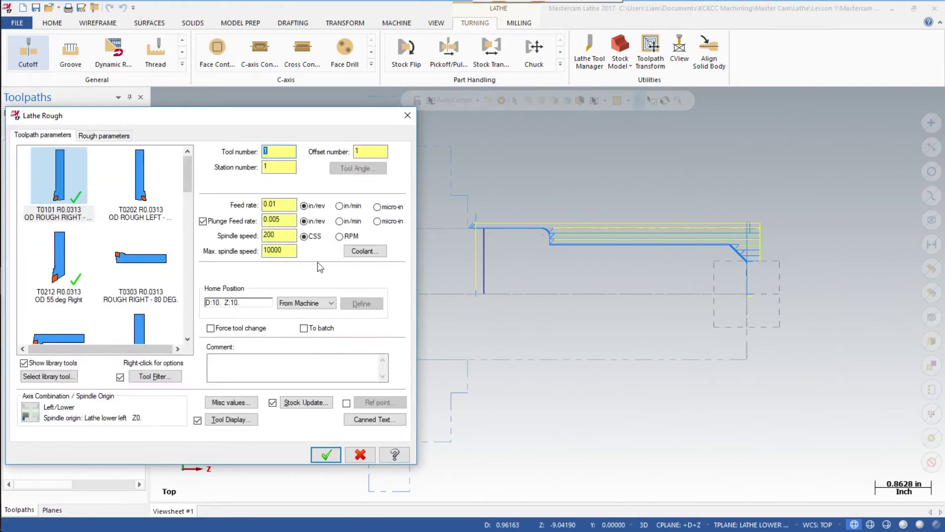
click(364, 251)
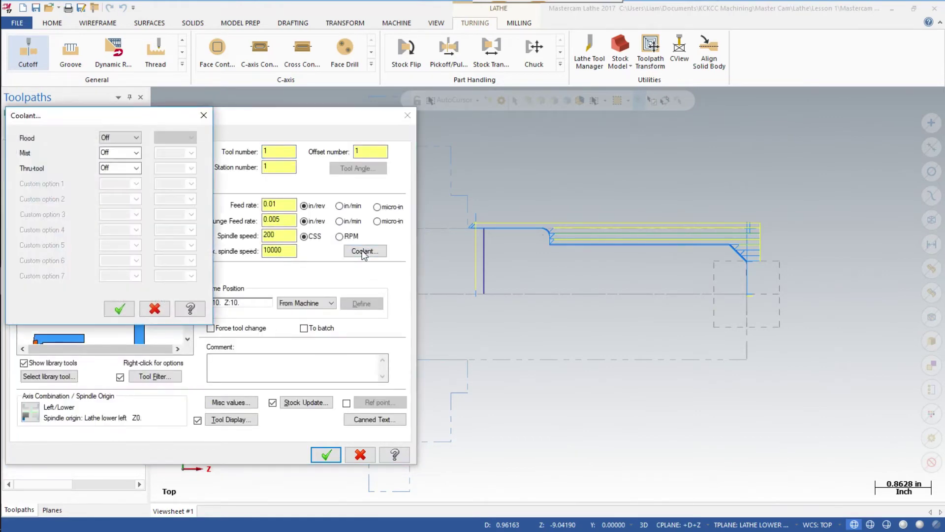
click(133, 138)
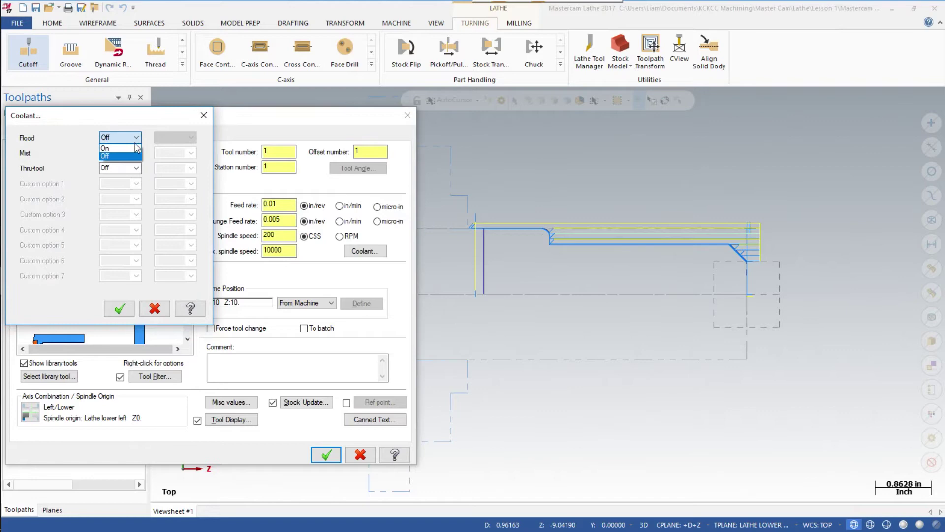
click(130, 149)
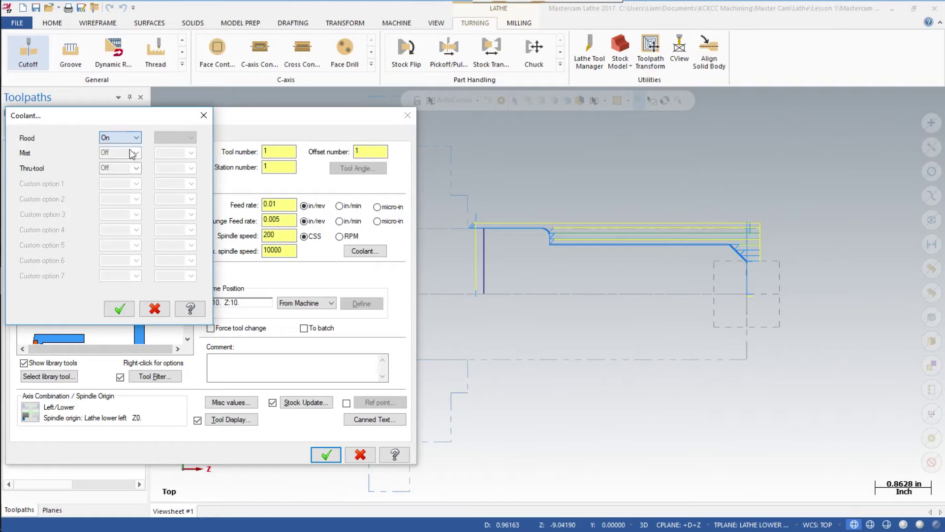
click(119, 310)
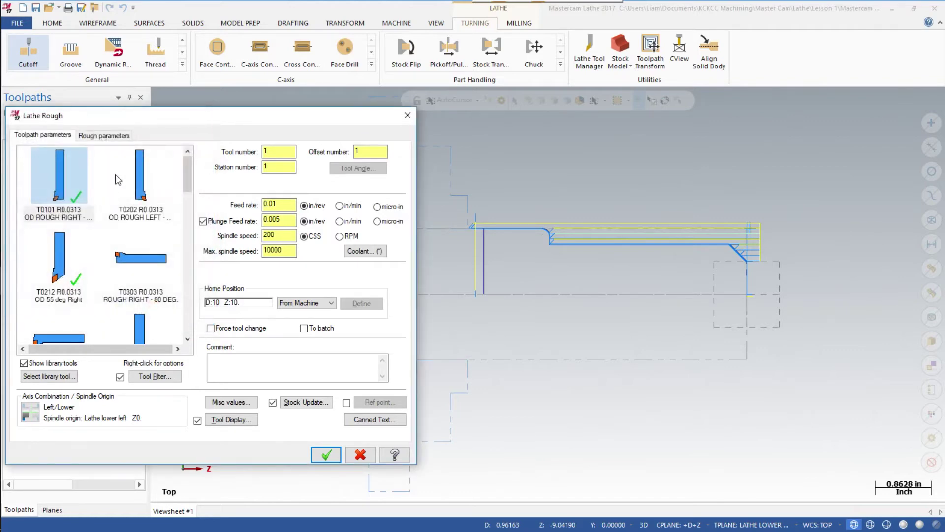
click(326, 456)
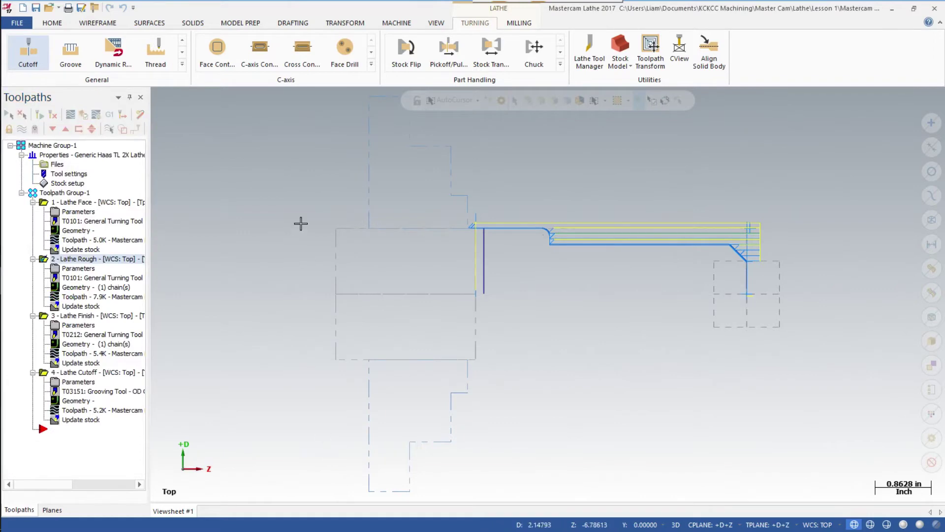
Set Flood coolant to On for the Lathe Finish operation and accept its parameters.
click(84, 328)
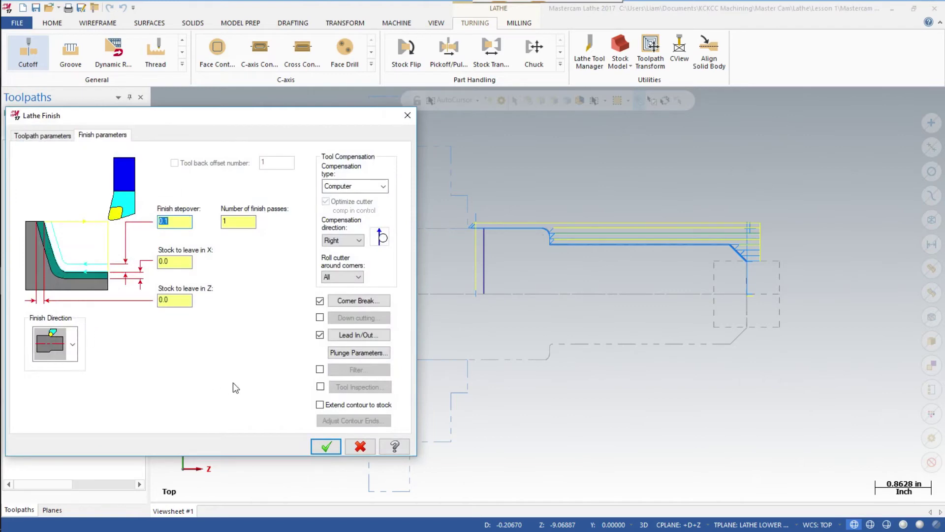
click(34, 140)
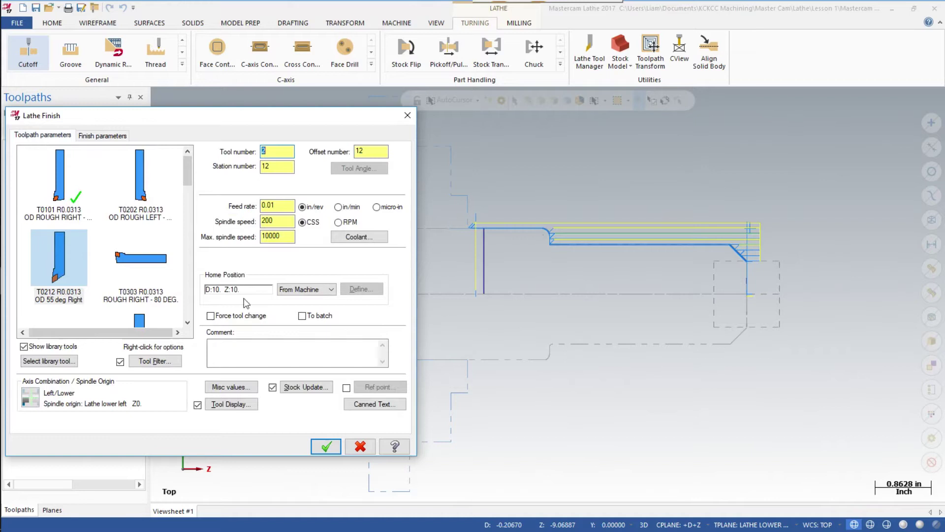
click(365, 237)
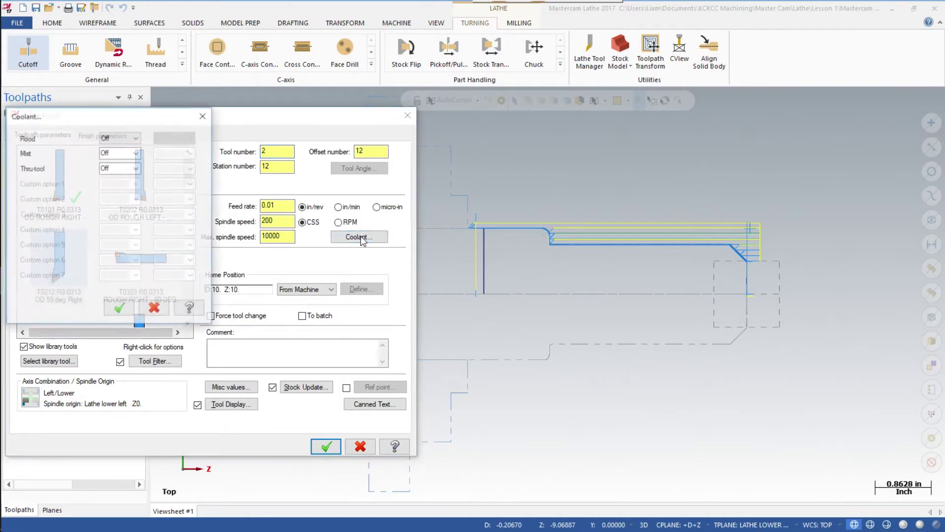
click(136, 137)
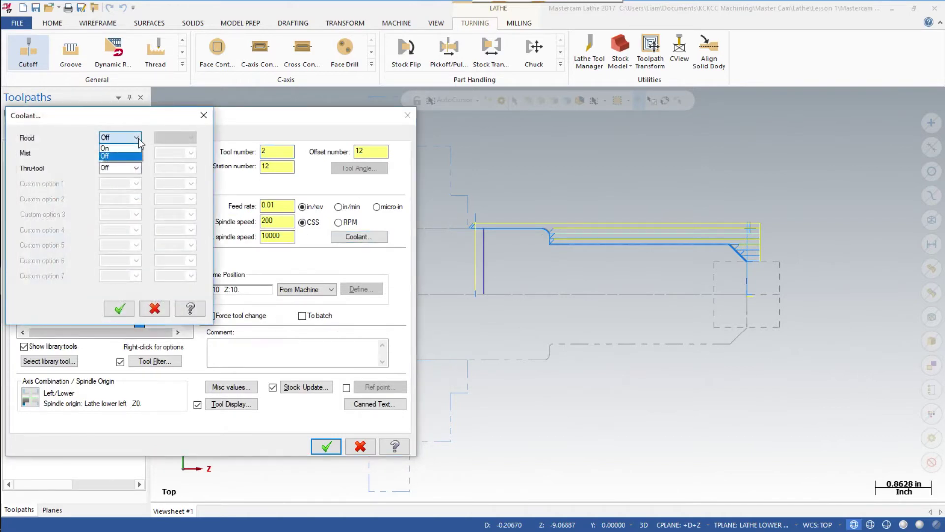
click(133, 150)
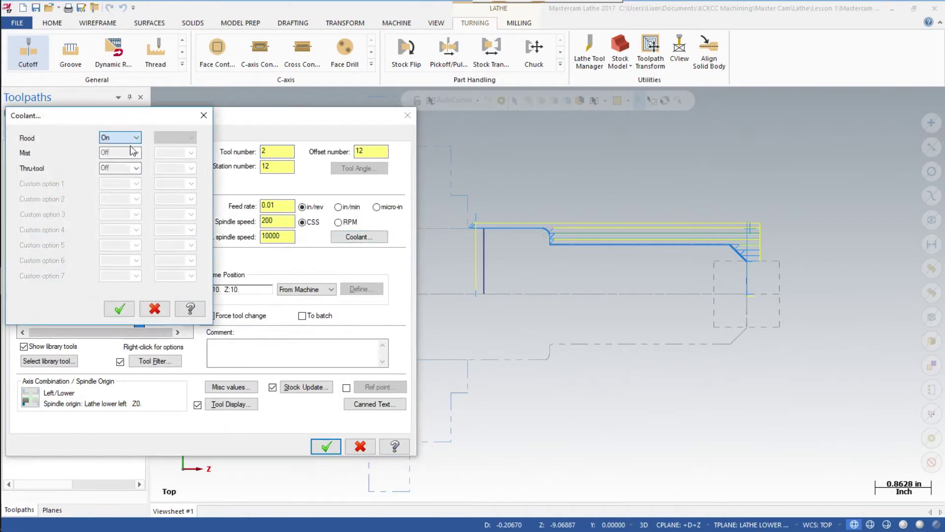
click(119, 308)
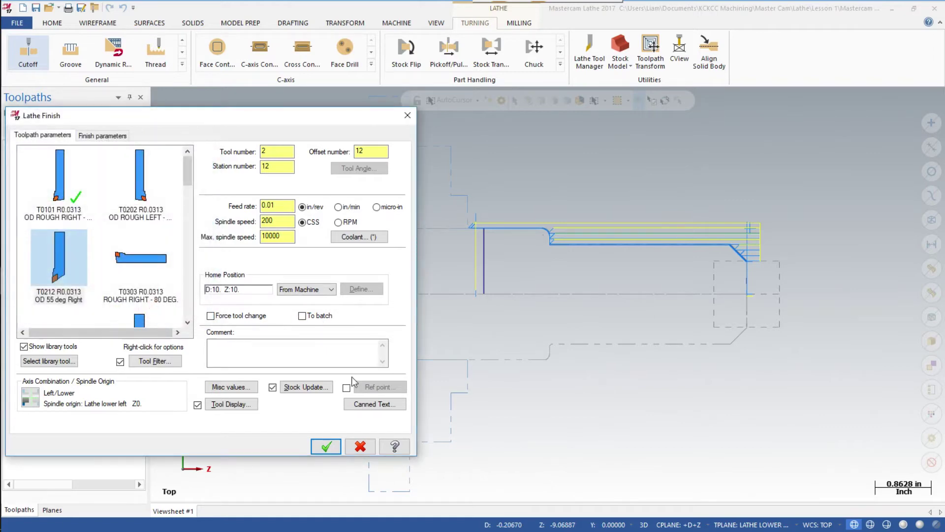
click(326, 449)
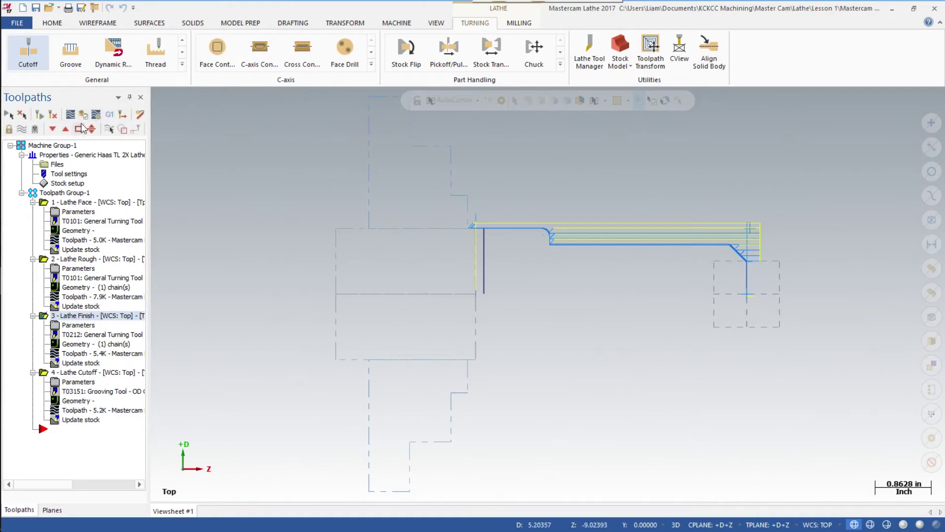
Select all four operations and Toolpath Group-1 in the Toolpaths manager.
click(7, 117)
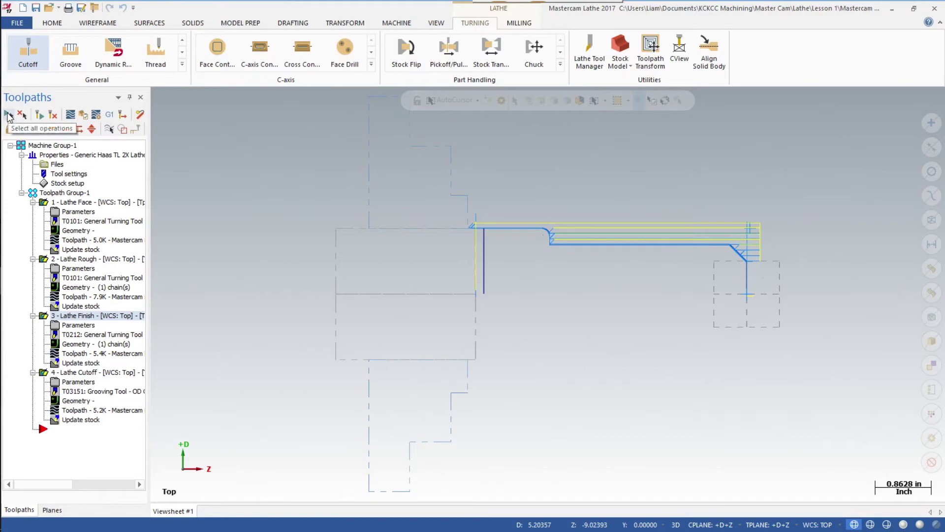
click(21, 155)
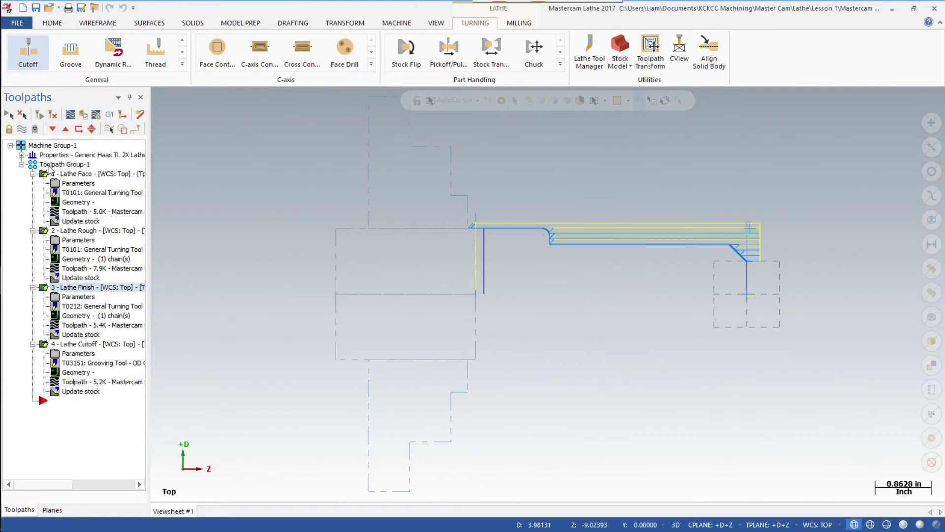
click(59, 164)
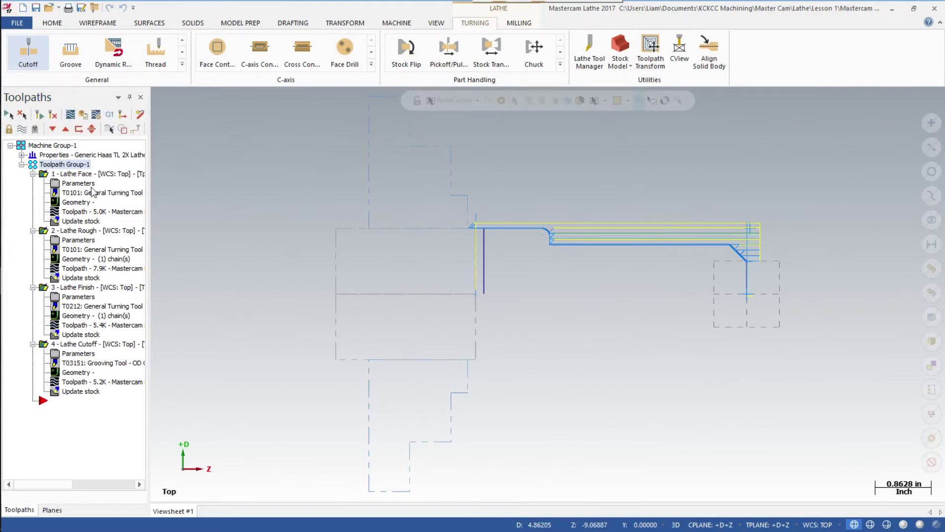
Verify the selected operations in Mastercam Simulator and fit the part and tool in view.
click(84, 116)
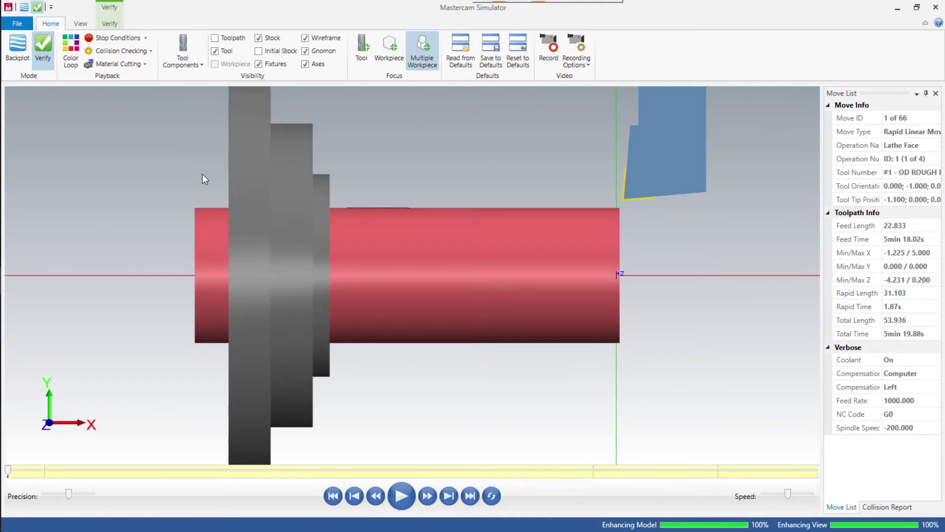
right_click(146, 158)
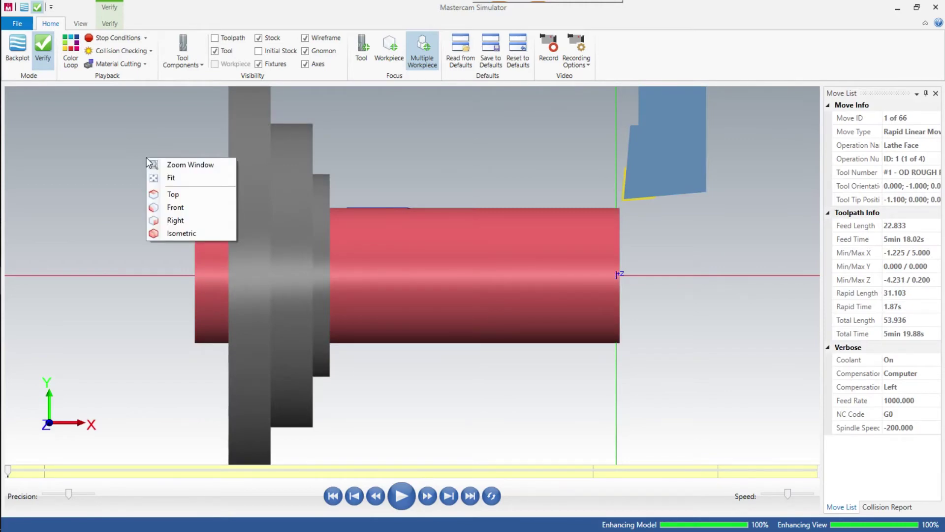
click(170, 178)
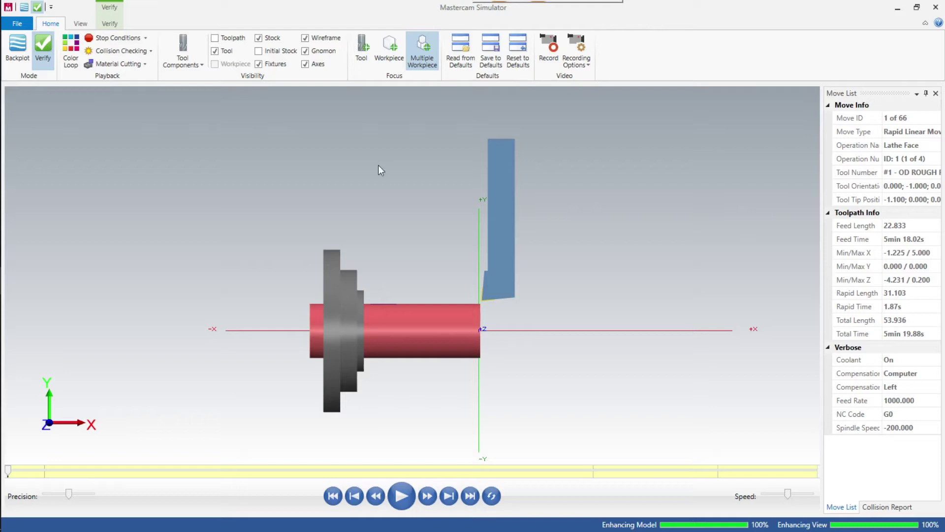
click(81, 24)
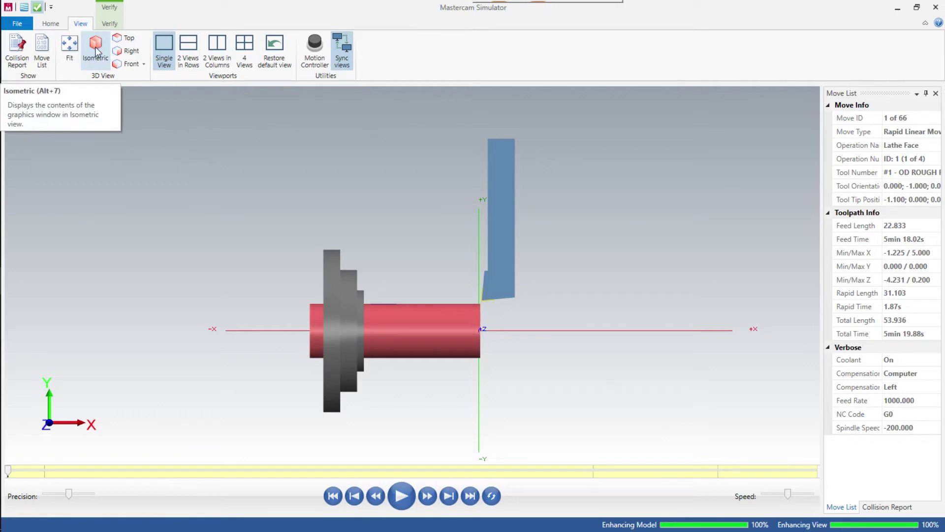
Switch to Isometric and arrange the Simulator display into a 4 Views layout.
click(97, 53)
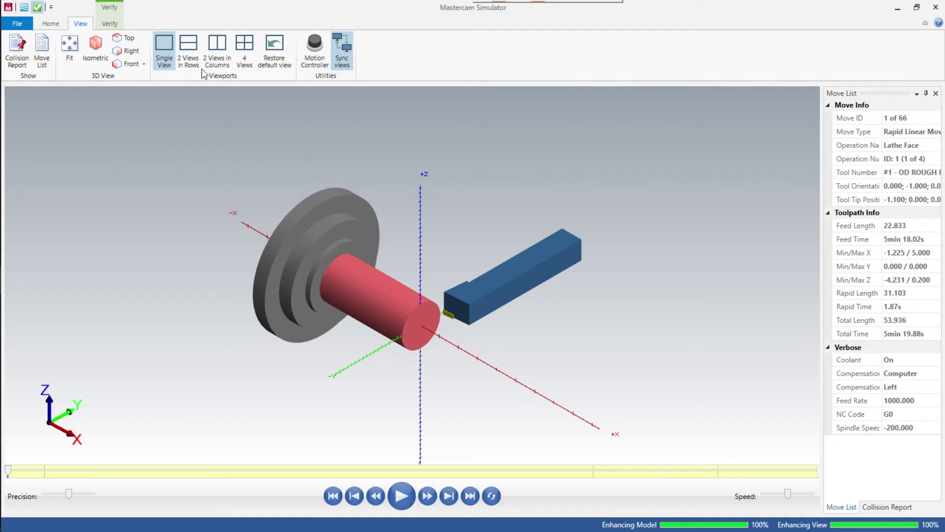
click(182, 49)
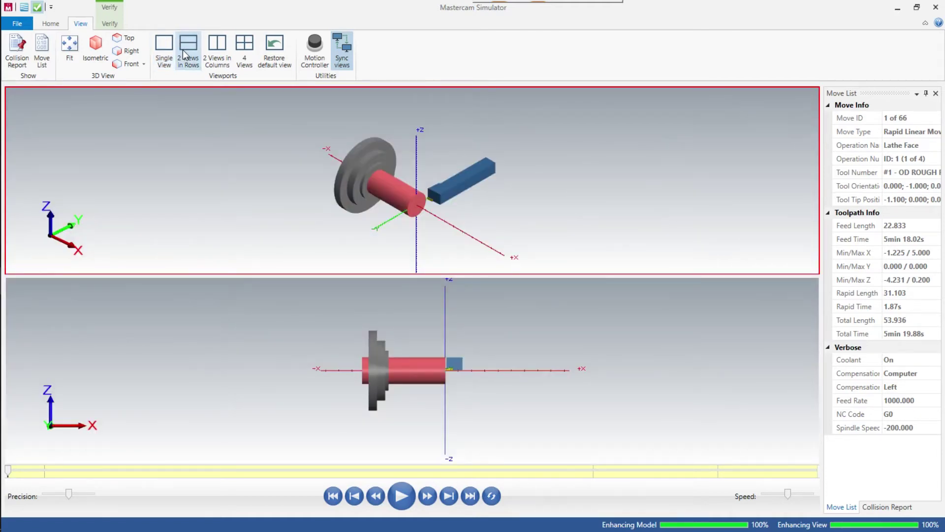
click(219, 60)
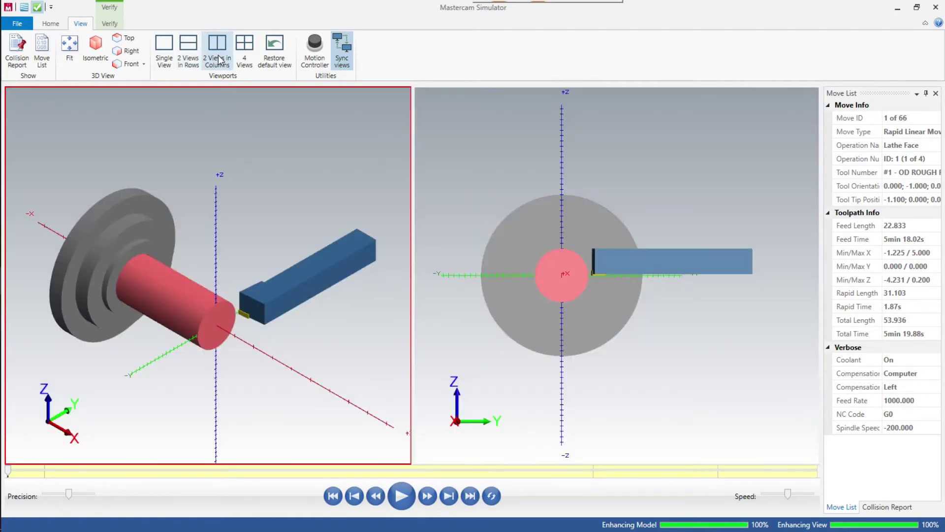
click(243, 59)
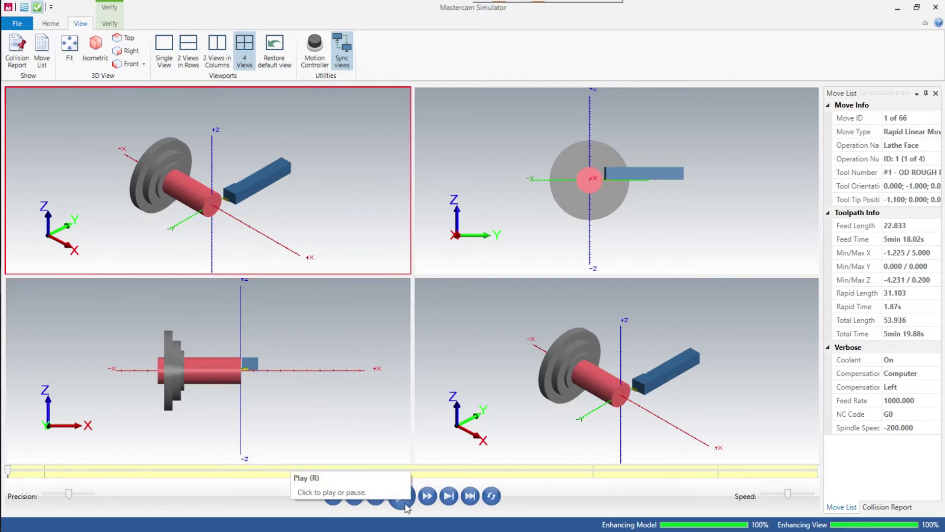
click(51, 23)
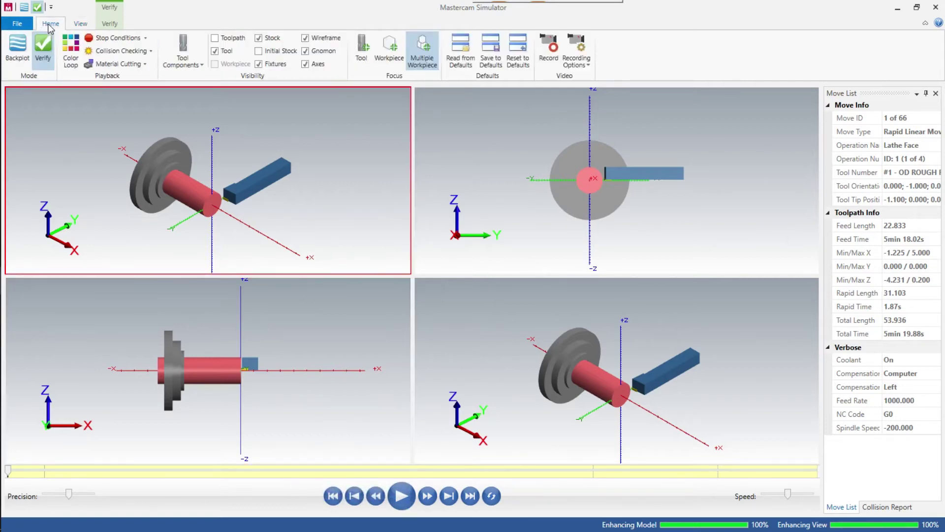
Set Stop Conditions to Operation Change and play through the facing, roughing and finishing passes.
click(144, 39)
click(127, 53)
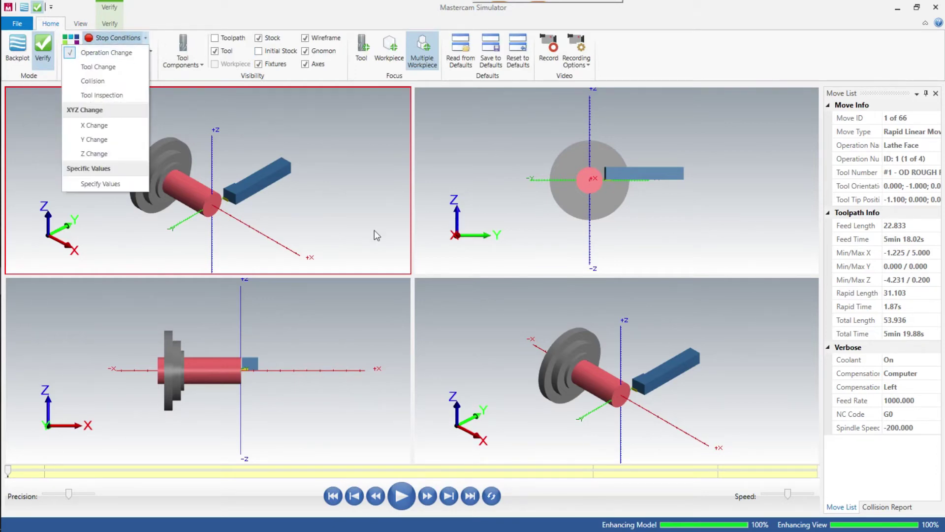
click(402, 497)
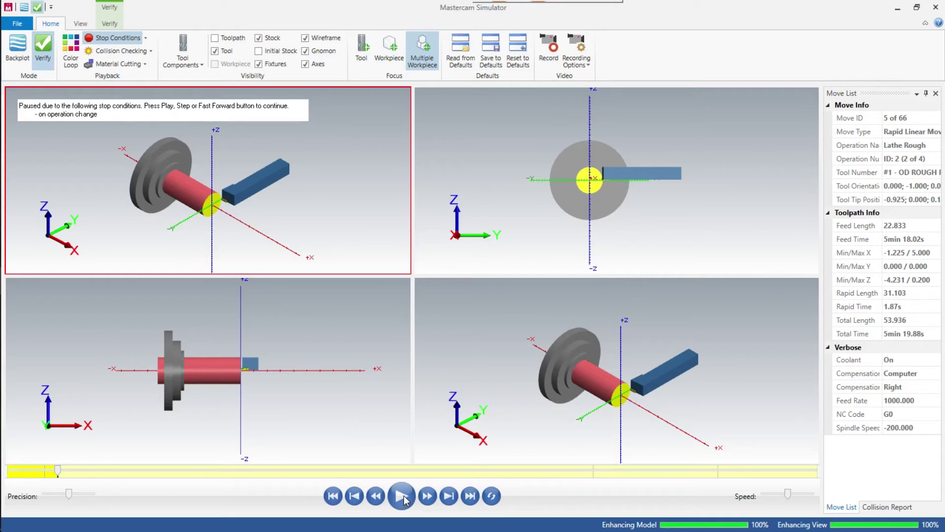
click(403, 496)
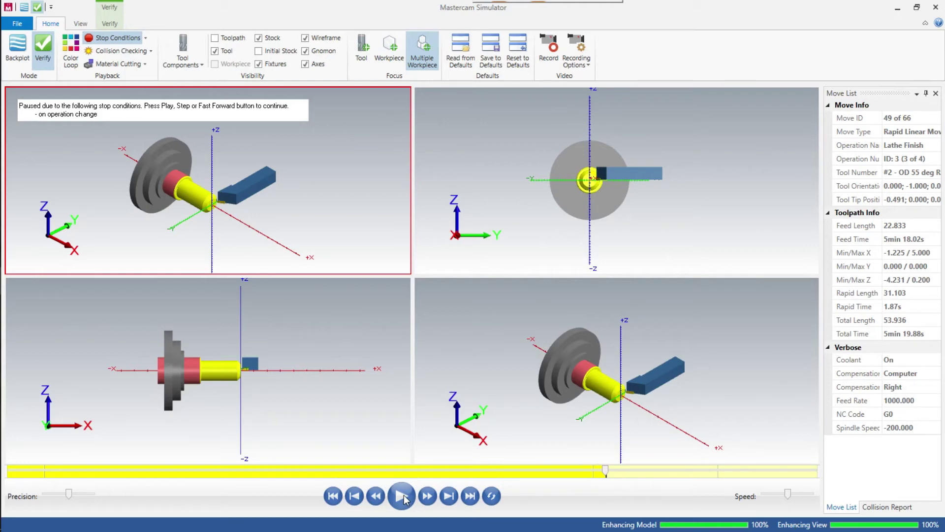
click(403, 496)
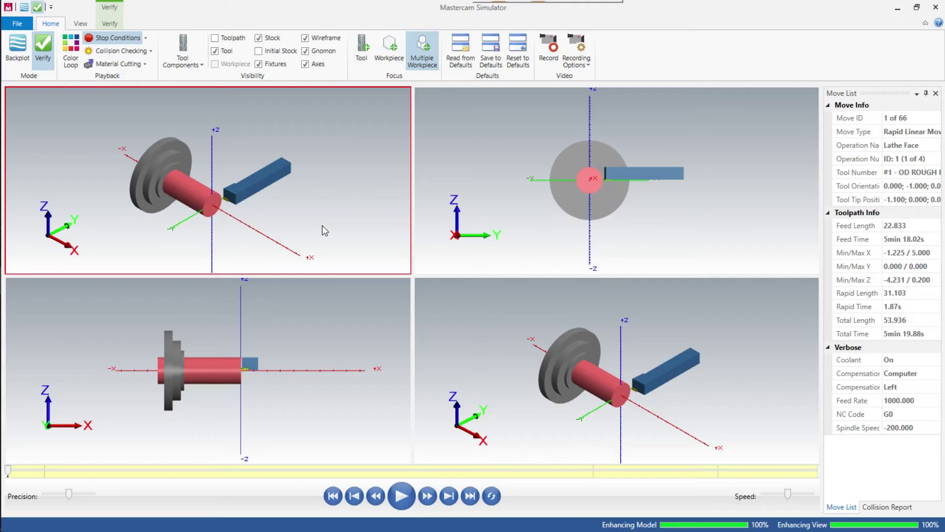
Colour the simulator timeline by operation and switch from four viewports to one large view.
click(347, 315)
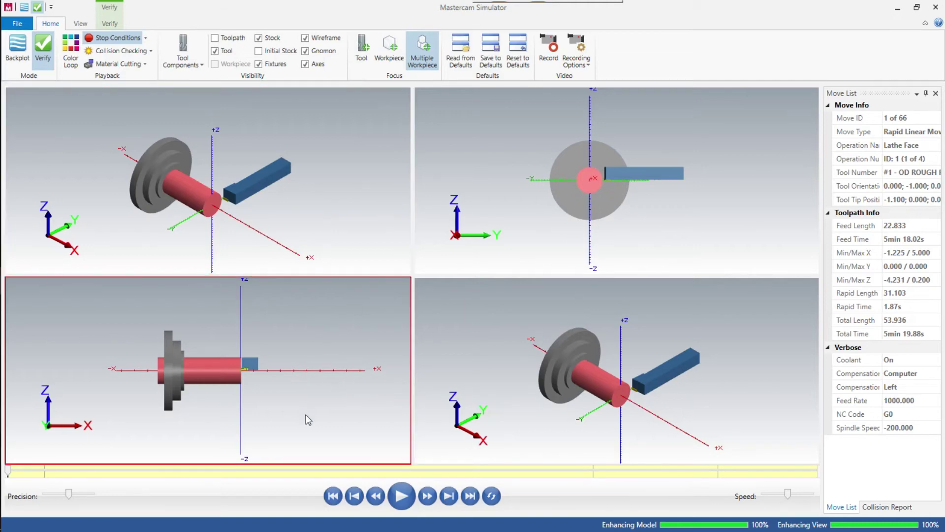
click(71, 50)
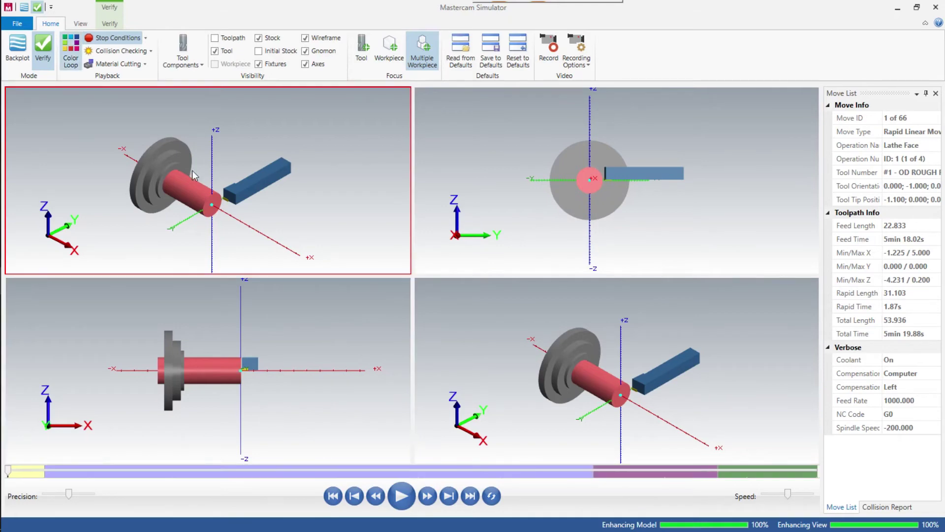
click(427, 443)
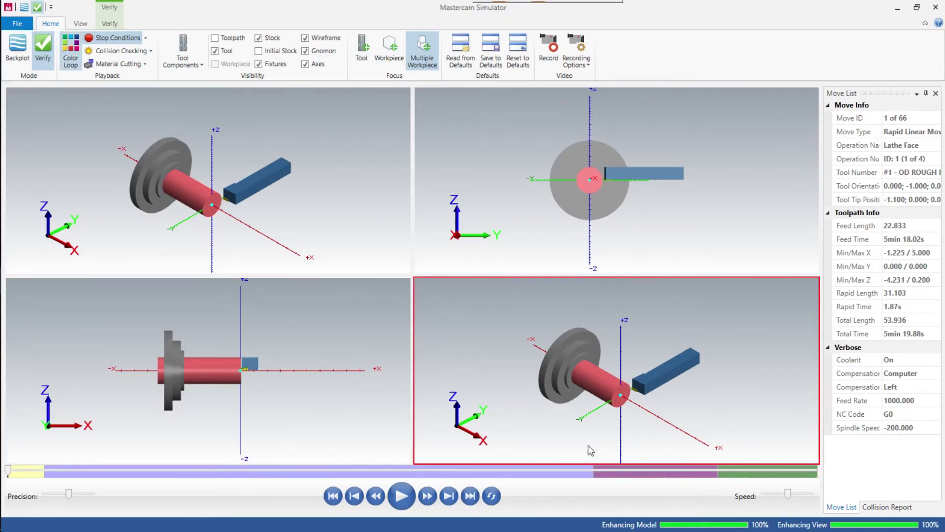
click(463, 263)
click(335, 158)
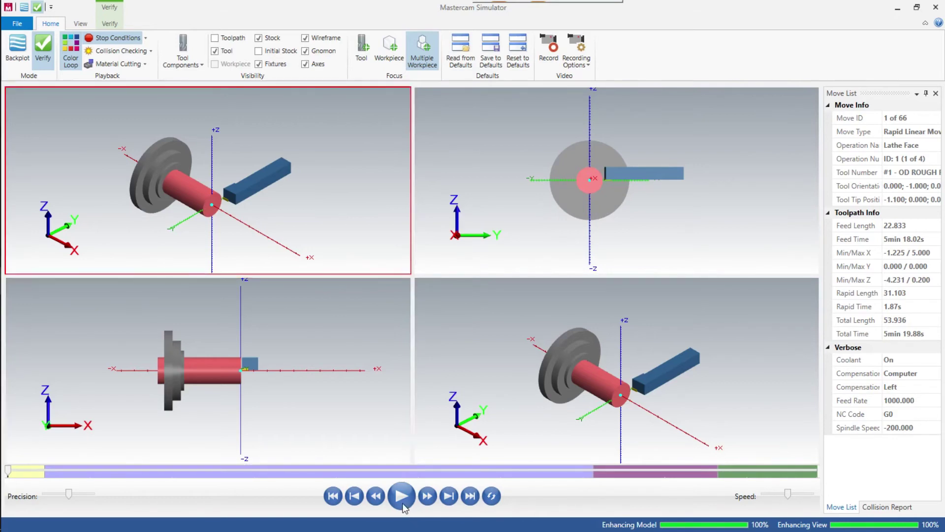
click(81, 24)
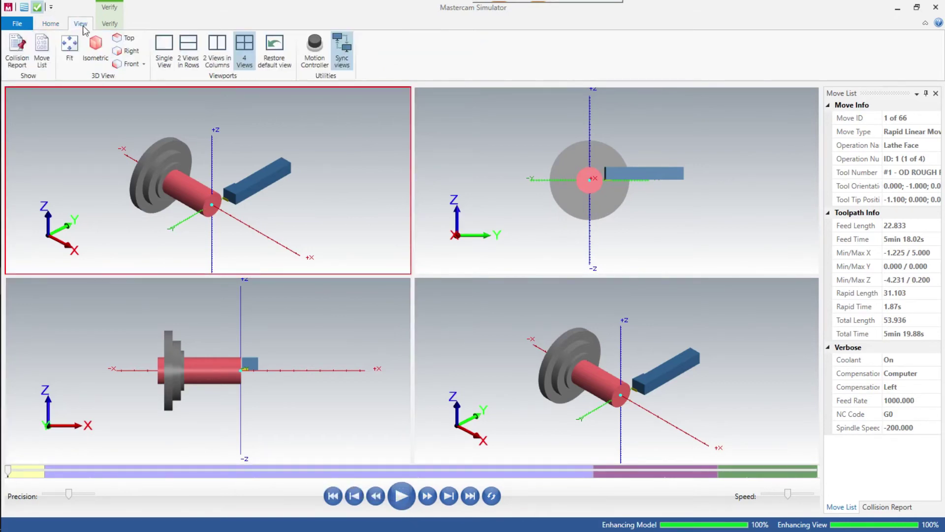
click(165, 63)
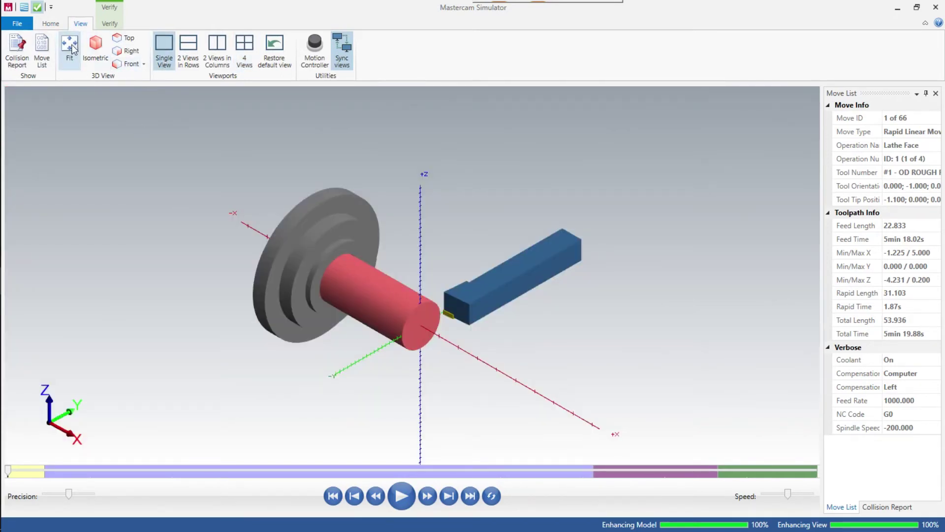
Zoom in and play the face, rough, finish and cutoff operations at reduced speed to move 66.
scroll(389, 218, up, 5)
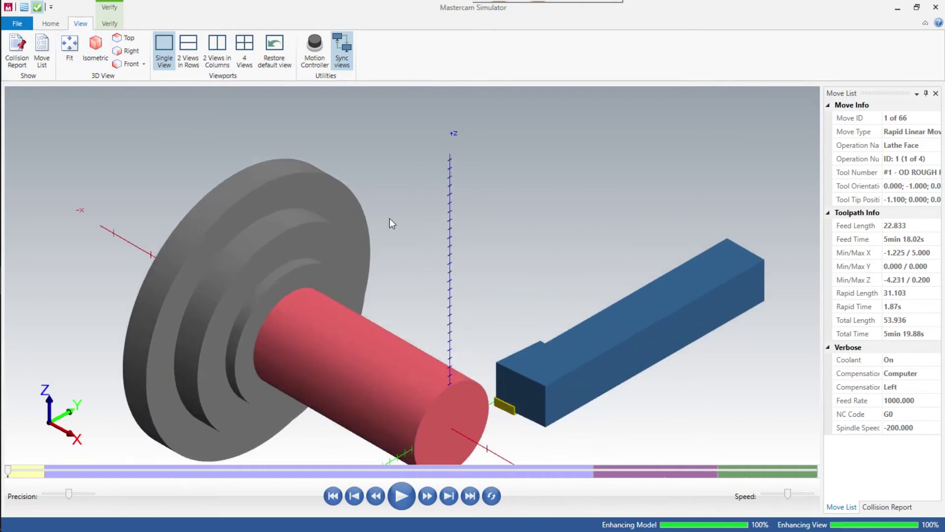
scroll(398, 241, down, 3)
scroll(442, 350, up, 3)
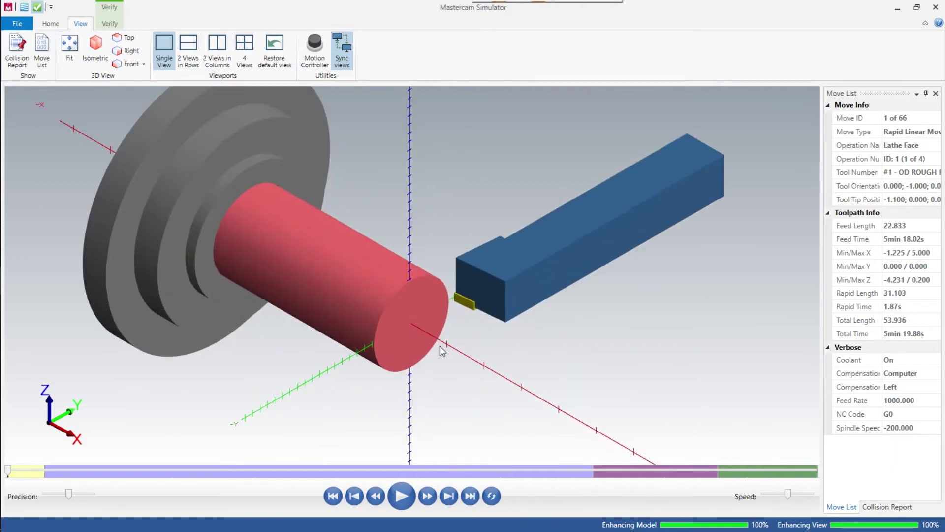
click(403, 496)
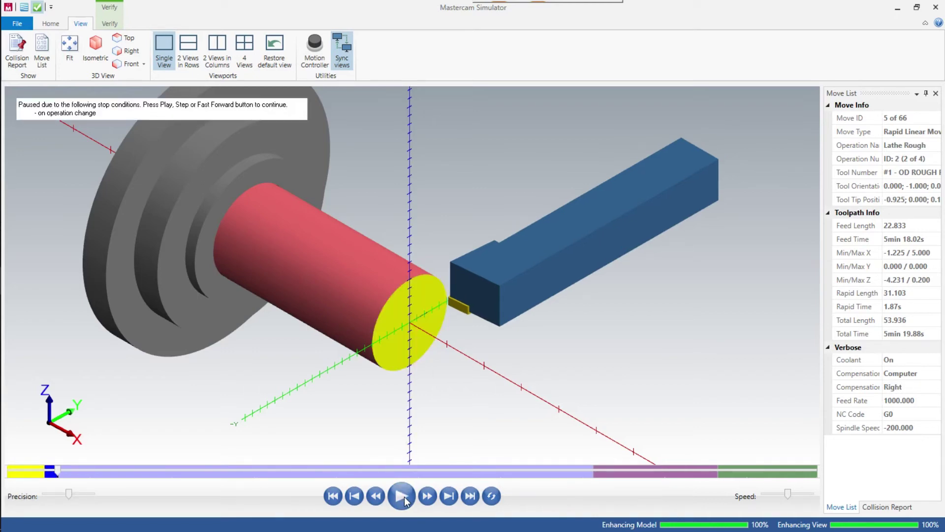
click(403, 496)
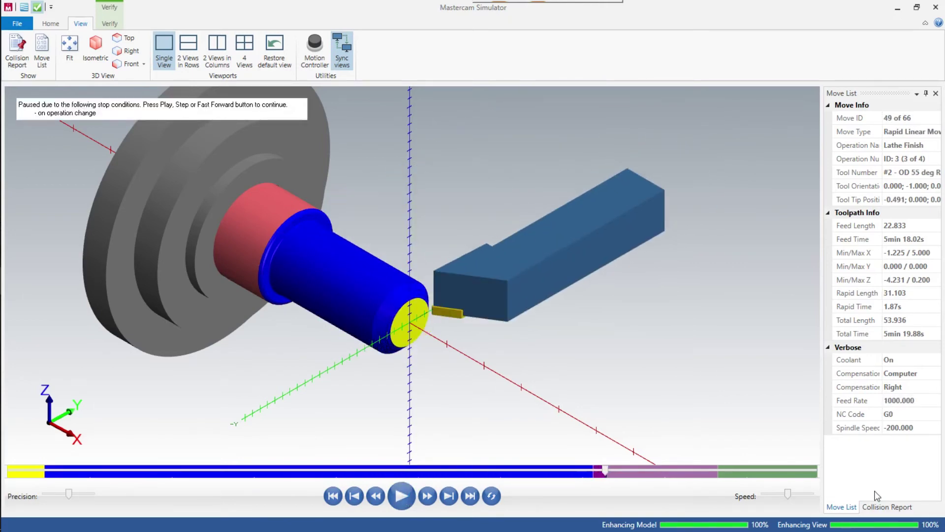
drag(788, 495, 768, 496)
click(401, 496)
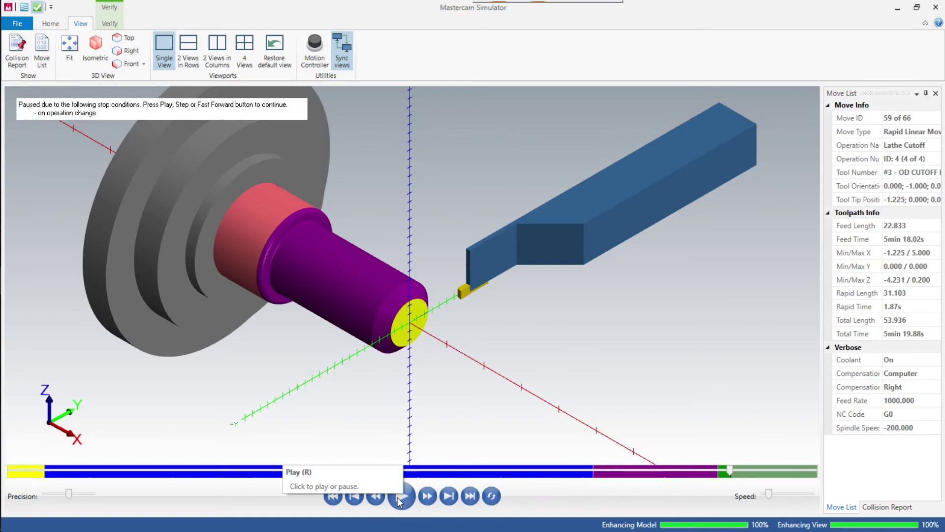
click(399, 501)
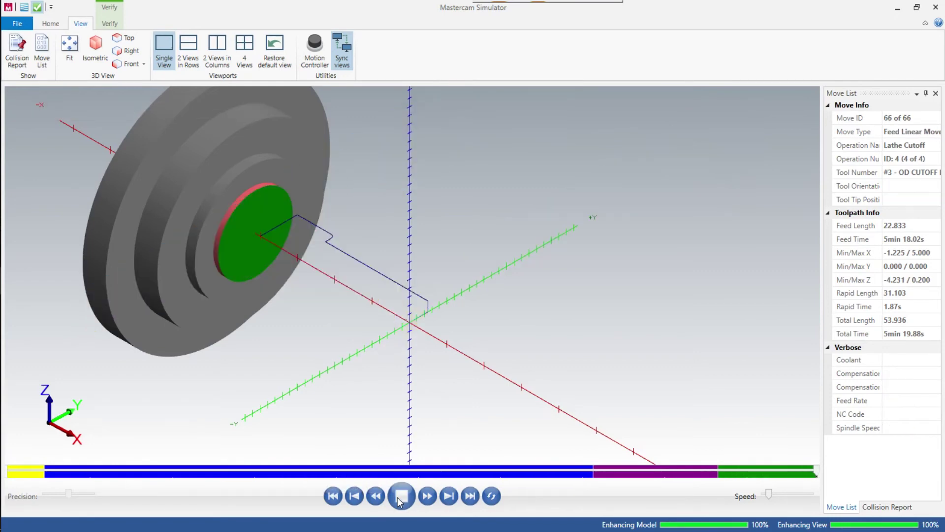
Review the move-65 holder collision in Top view, rewind to start, and close the Simulator.
click(550, 315)
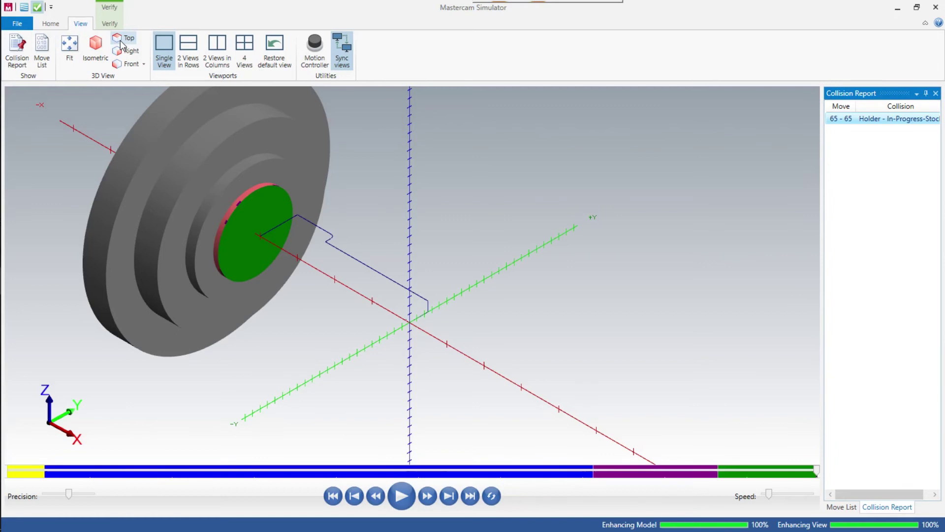
click(329, 498)
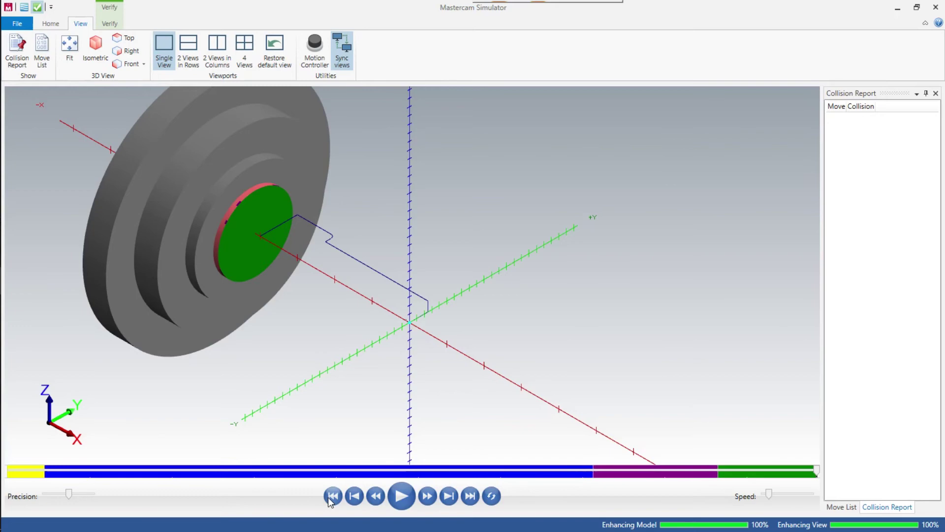
click(74, 56)
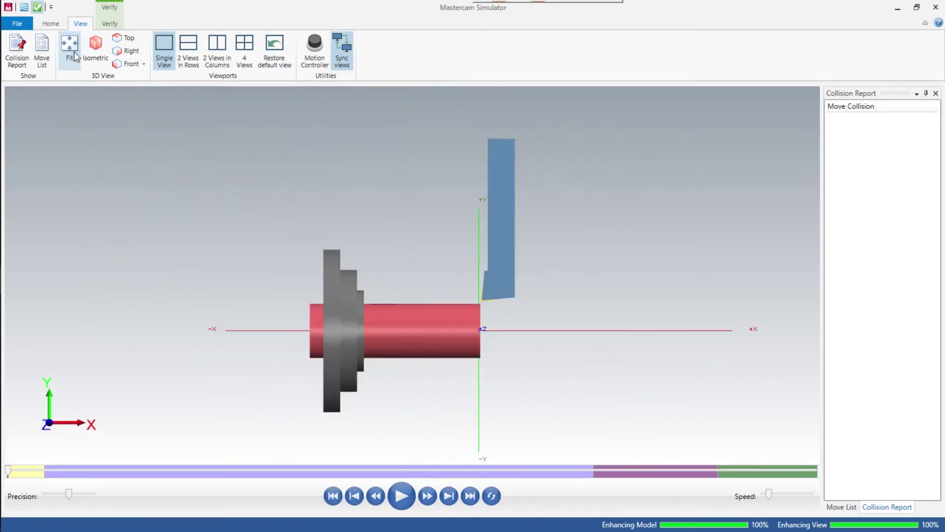
click(936, 8)
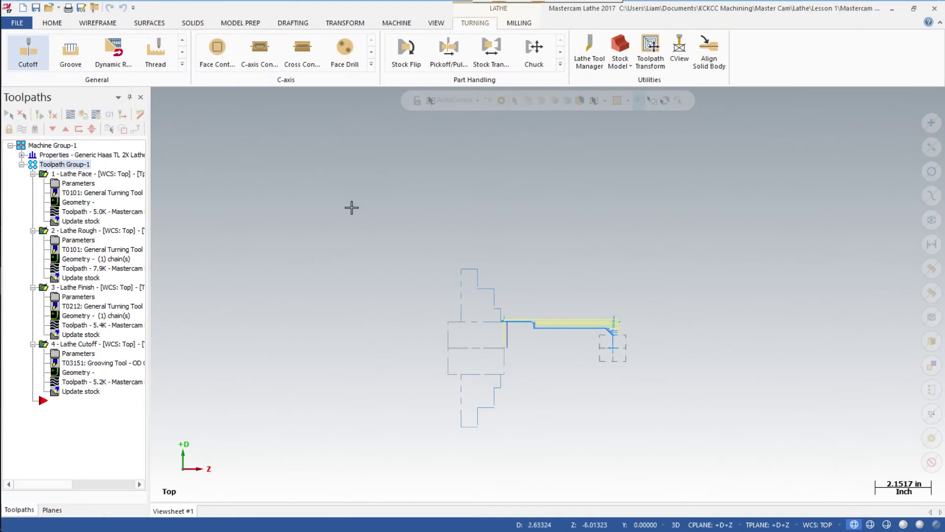
Fit and zoom the part with its toolpaths, then select Toolpath Group-1 keeping its name.
right_click(423, 268)
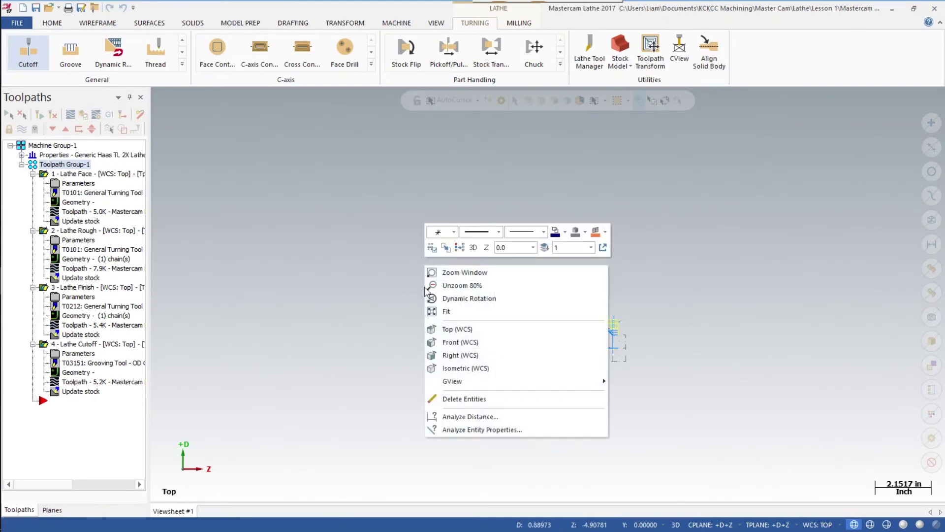
click(434, 313)
scroll(434, 312, up, 5)
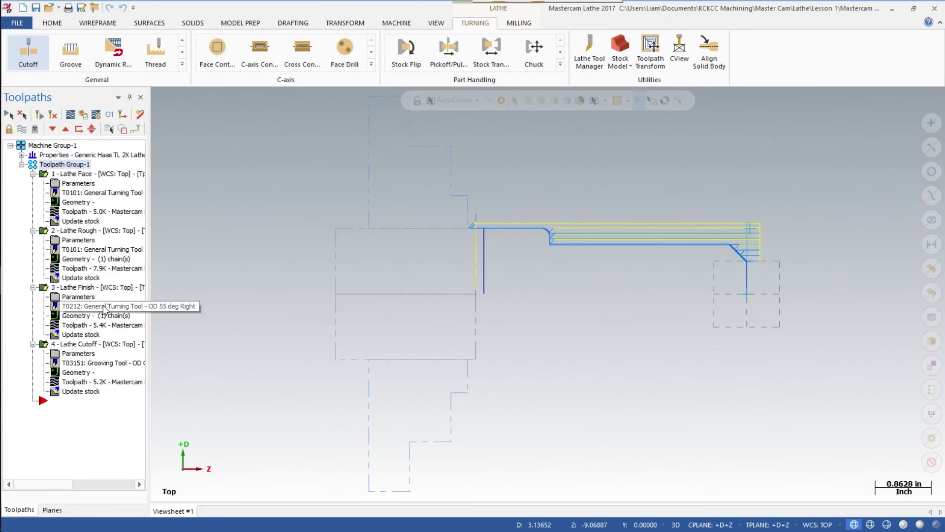
click(49, 168)
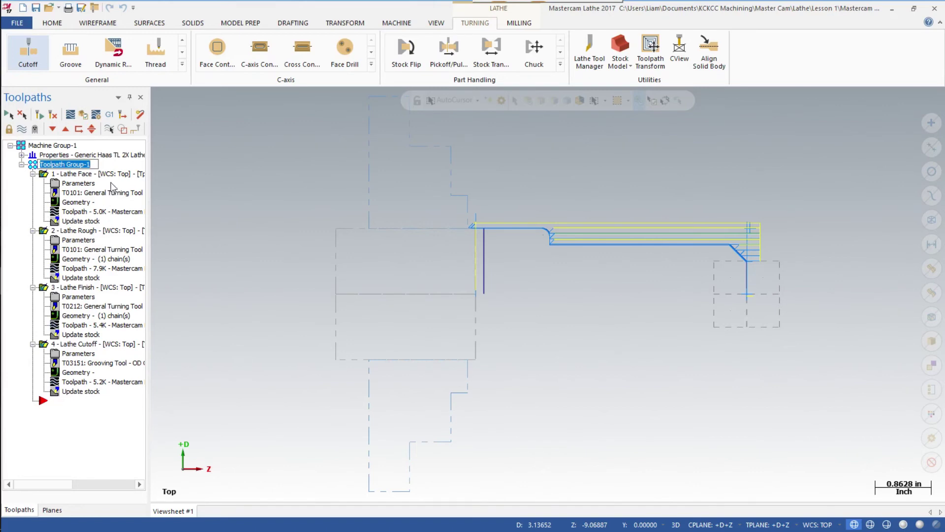
click(123, 162)
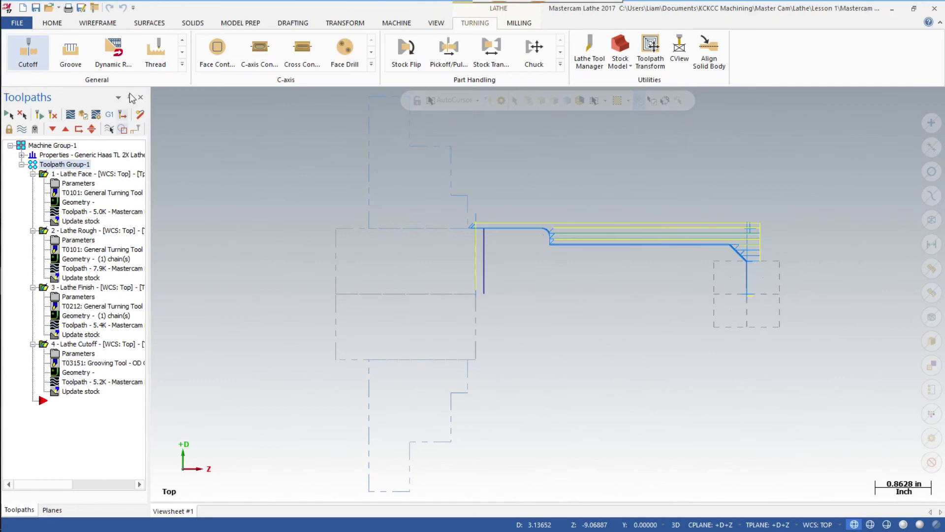
Post the selected operations with default settings, choosing the Lathe > Lesson 1 folder as destination.
click(109, 115)
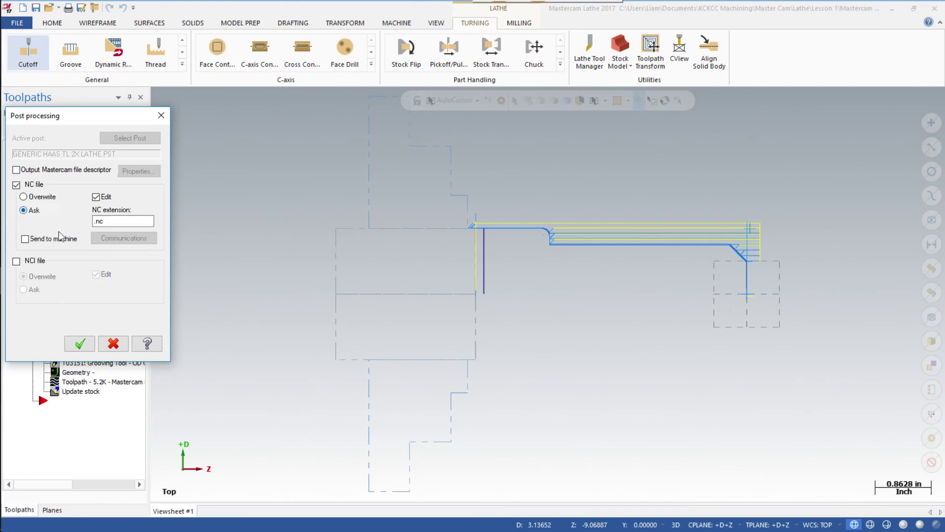
click(80, 345)
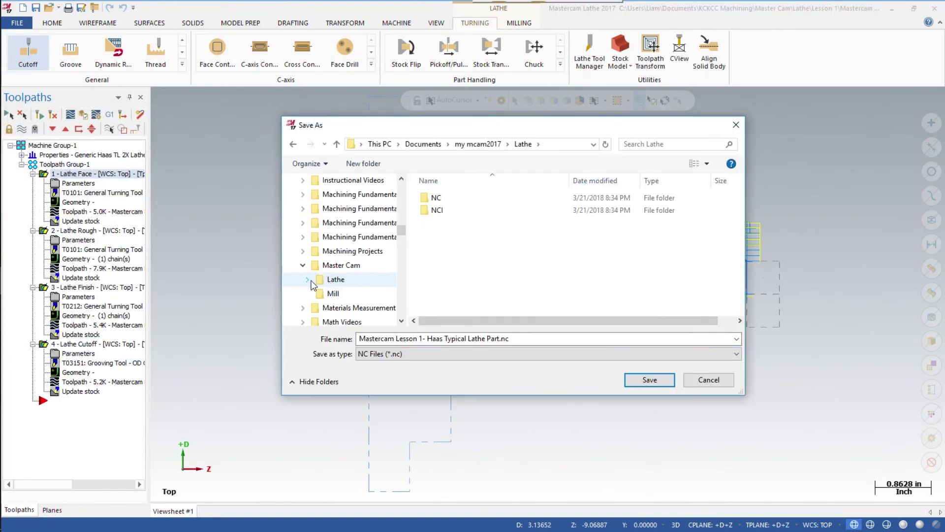
click(307, 279)
click(344, 295)
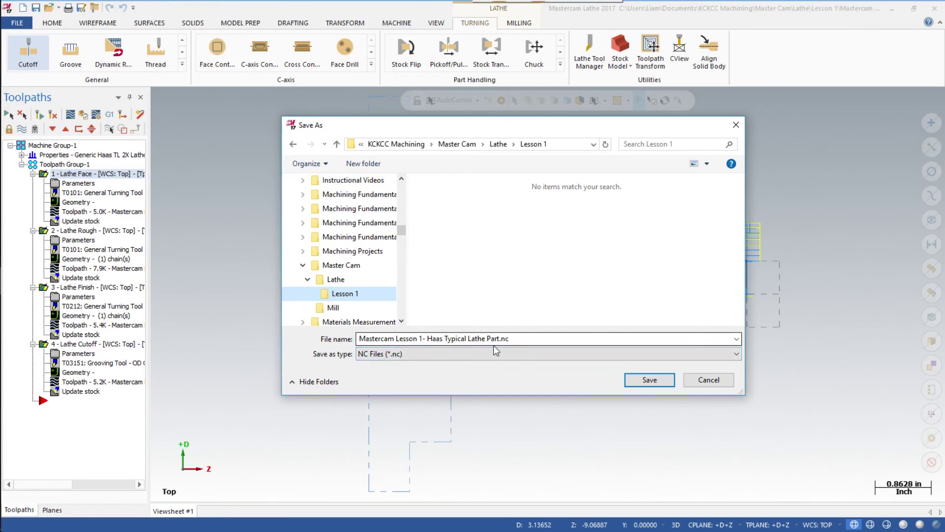
Save Mastercam Lesson 1- Haas Typical Lathe Part.nc and scroll through its 105 lines in Code Expert.
click(650, 380)
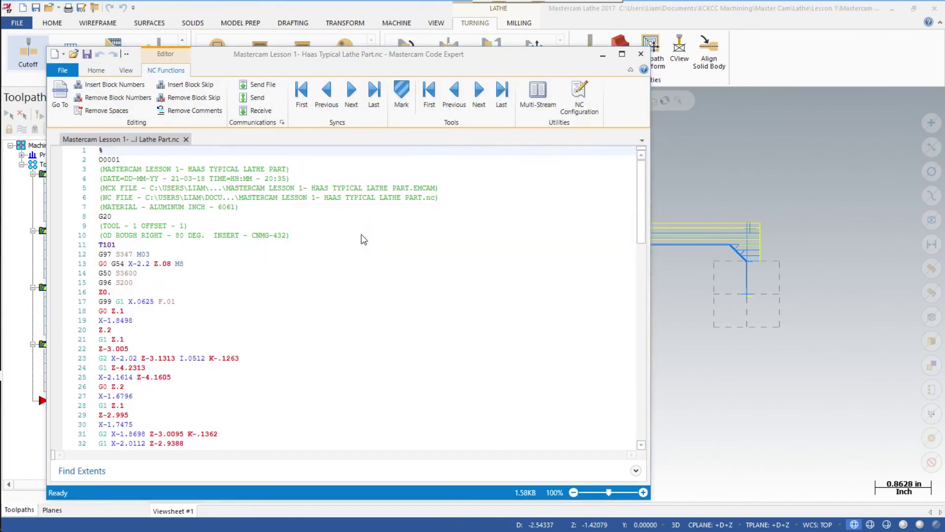
scroll(319, 207, down, 17)
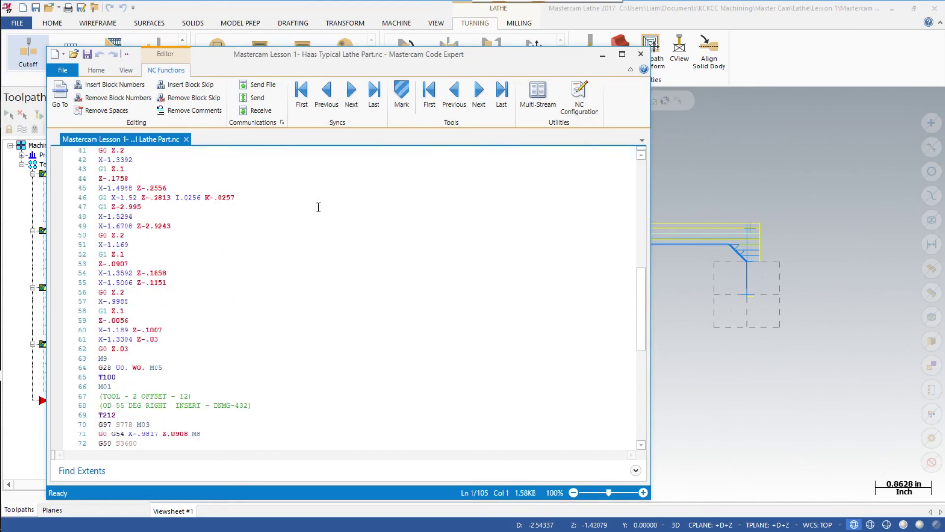
scroll(318, 207, down, 8)
scroll(319, 207, up, 20)
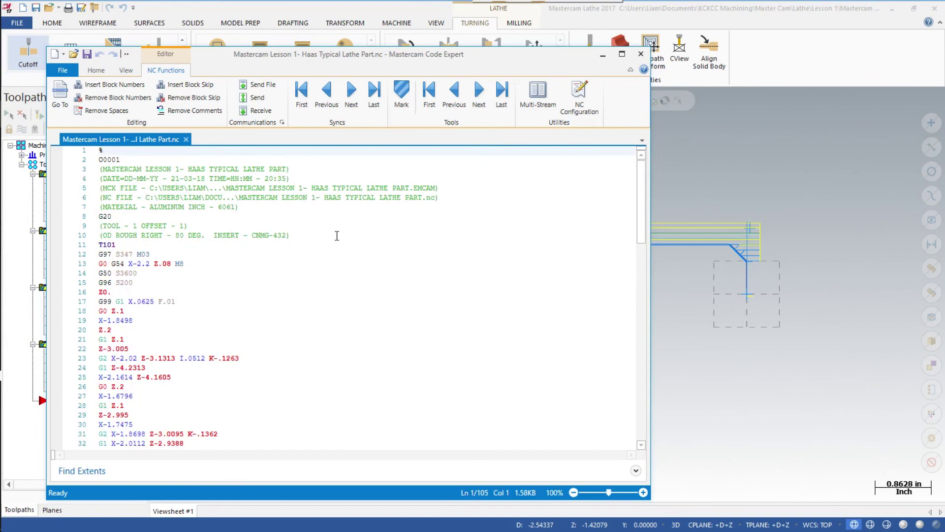
scroll(337, 235, down, 3)
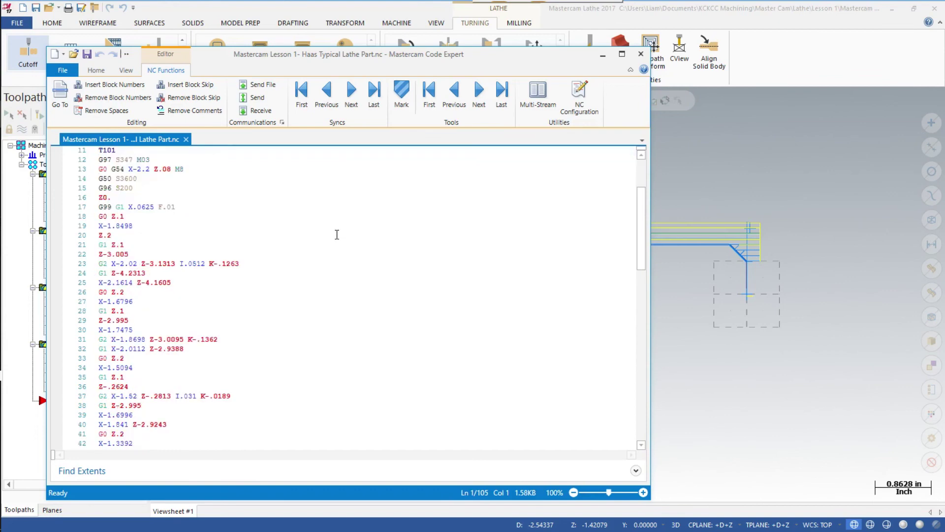
scroll(336, 234, down, 7)
scroll(338, 232, up, 10)
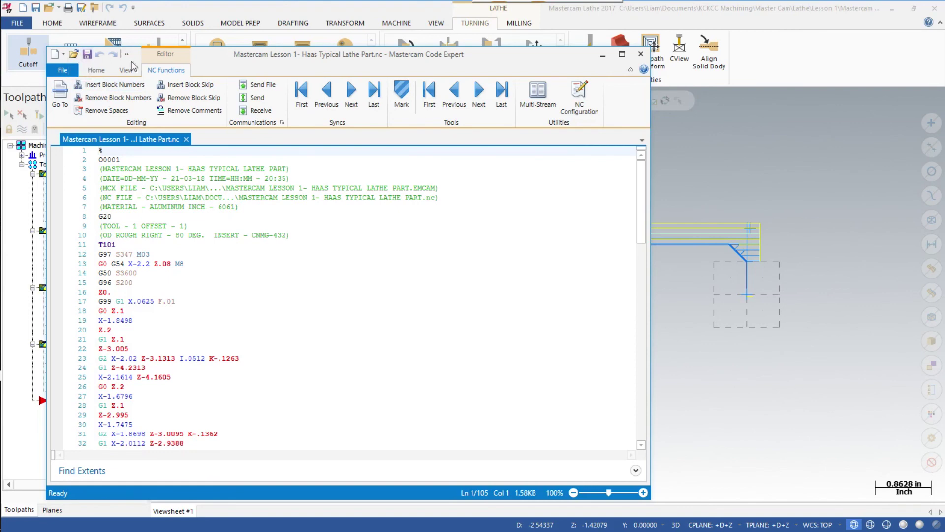
Close the Mastercam Code Expert window.
click(640, 55)
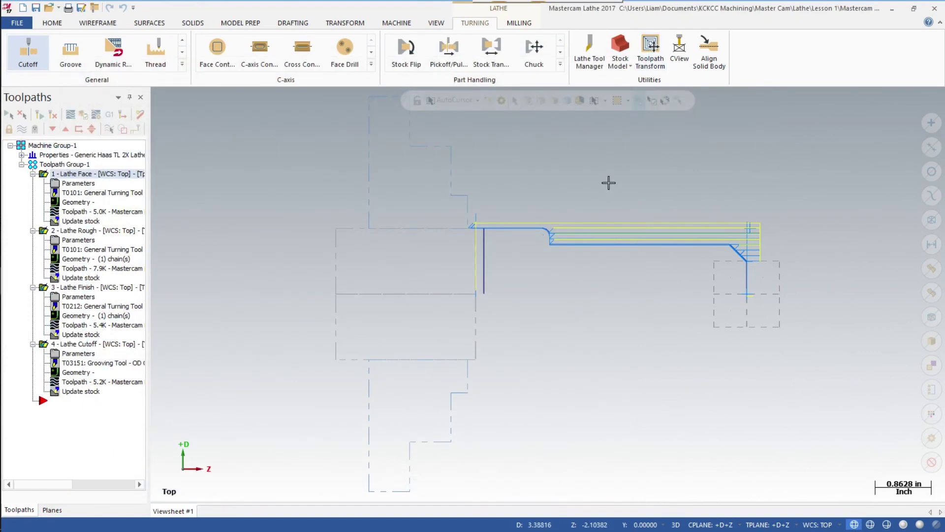